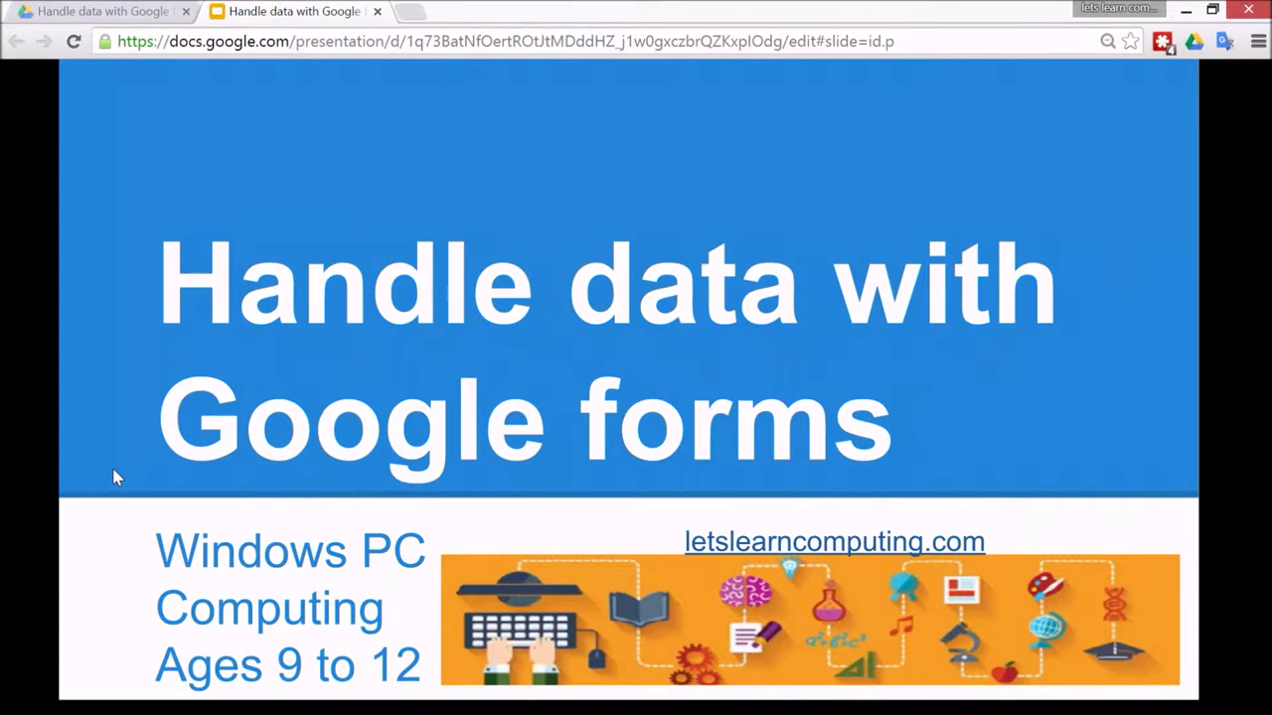
mouse_move(122, 531)
key("Right")
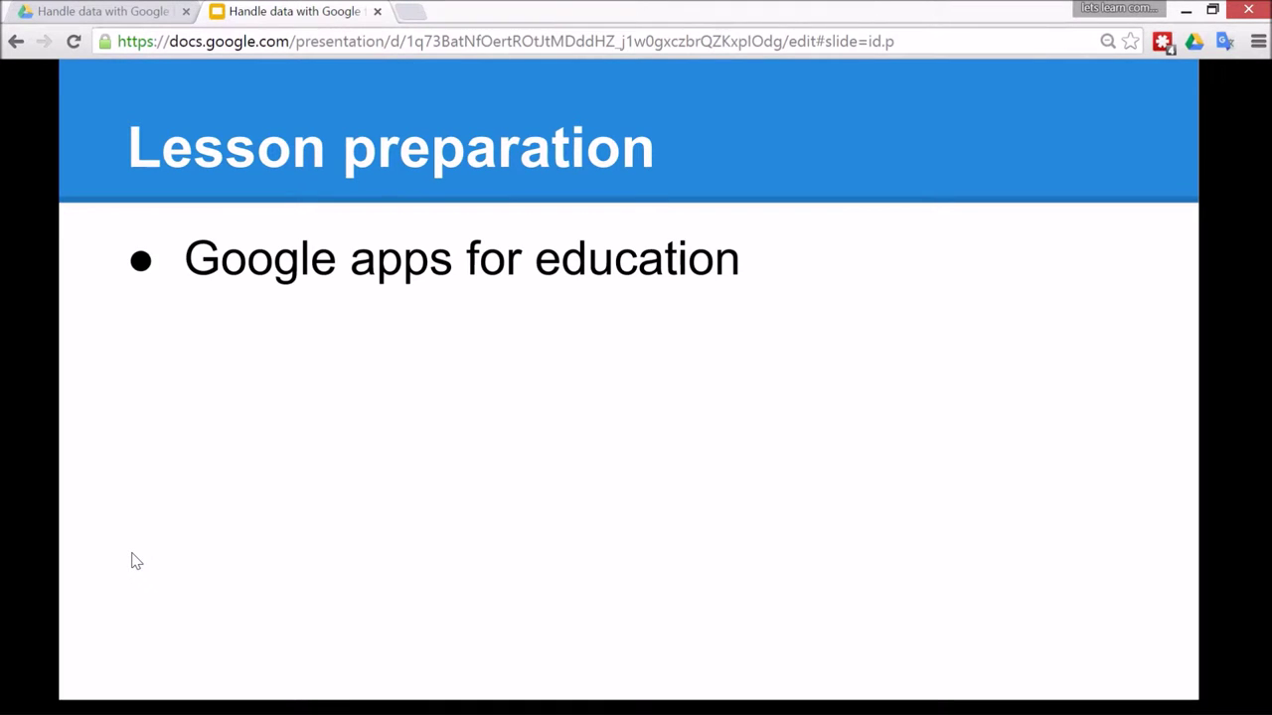
key("Right")
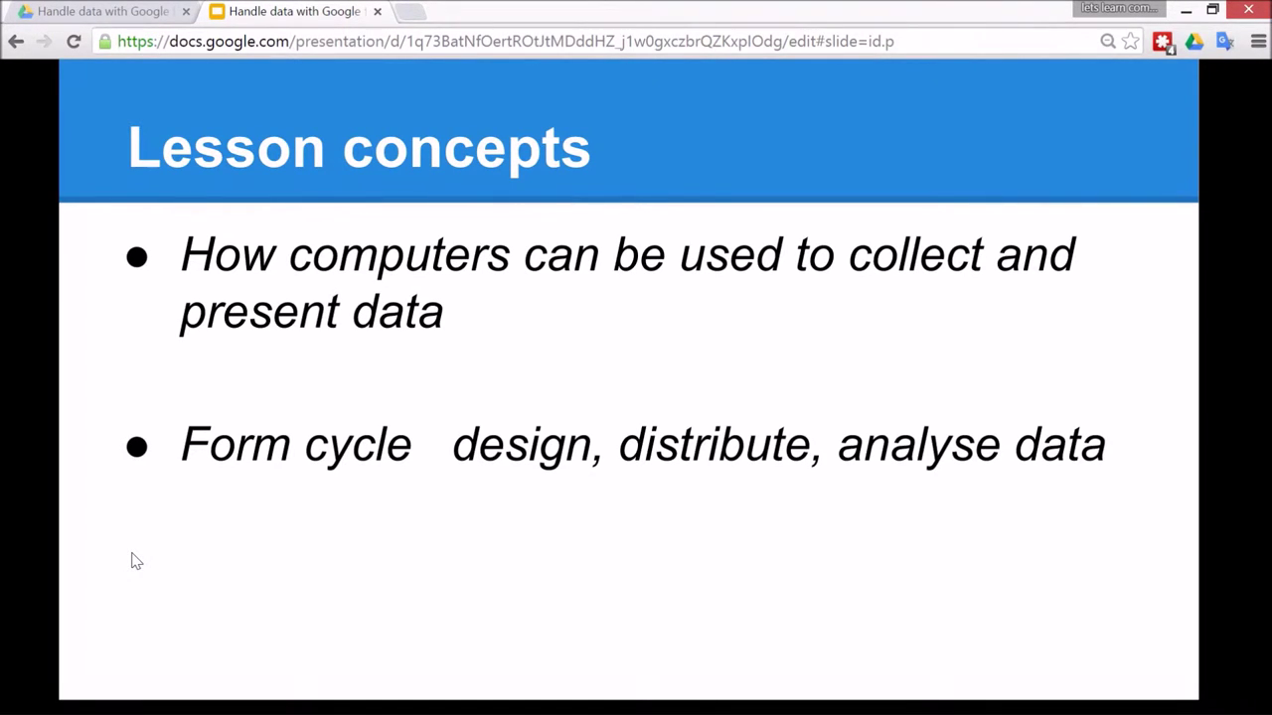
key("Right")
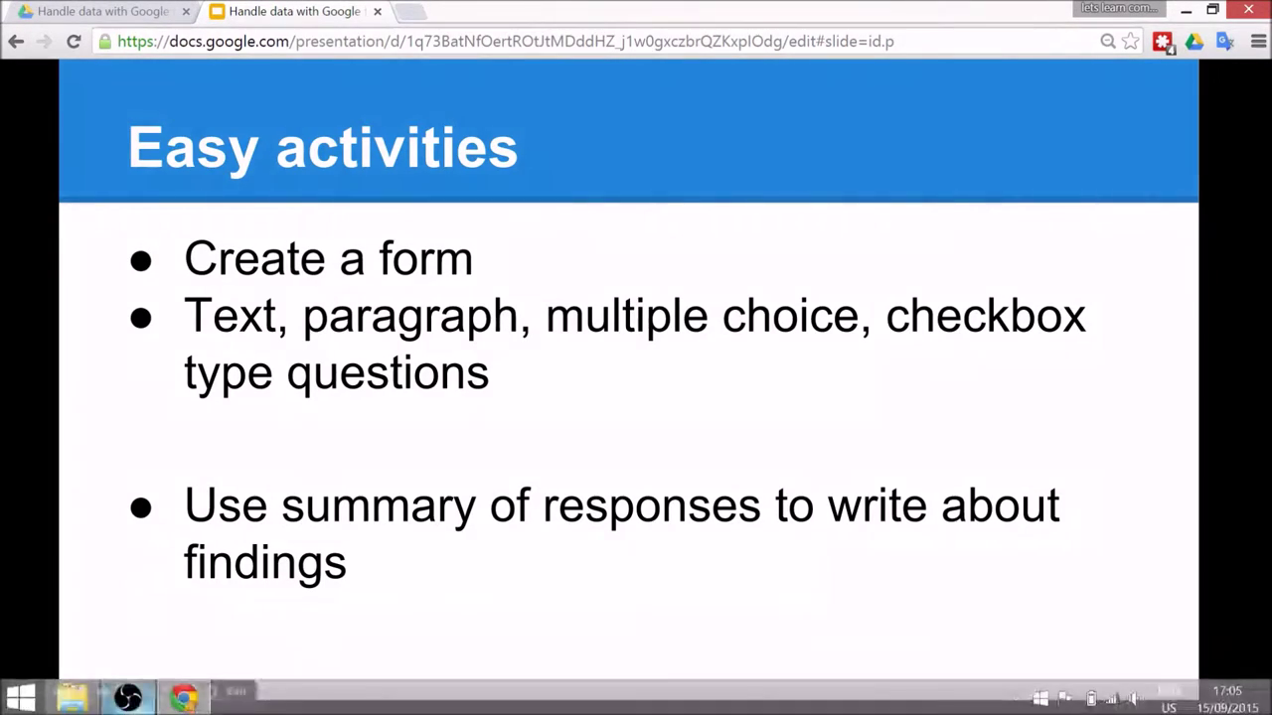
Switch to the Google Drive folder and create a new Google Form titled "Favourite way of reading"
left_click(67, 8)
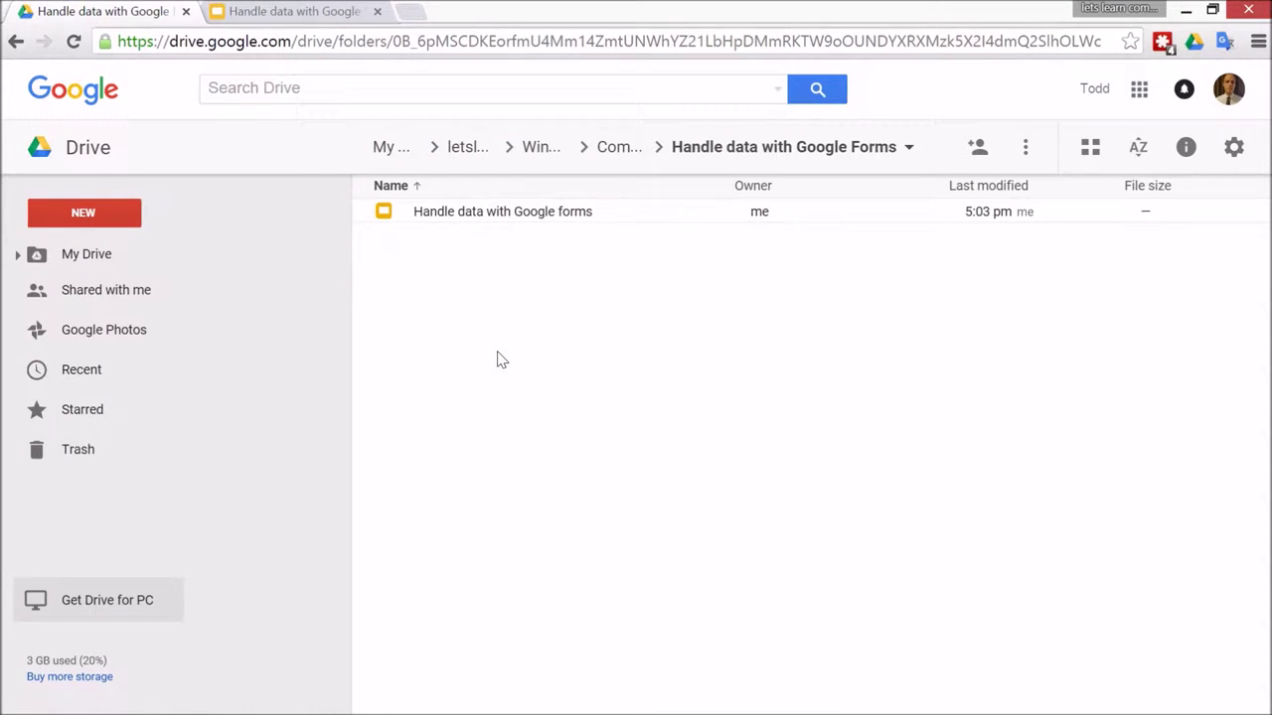
left_click(115, 213)
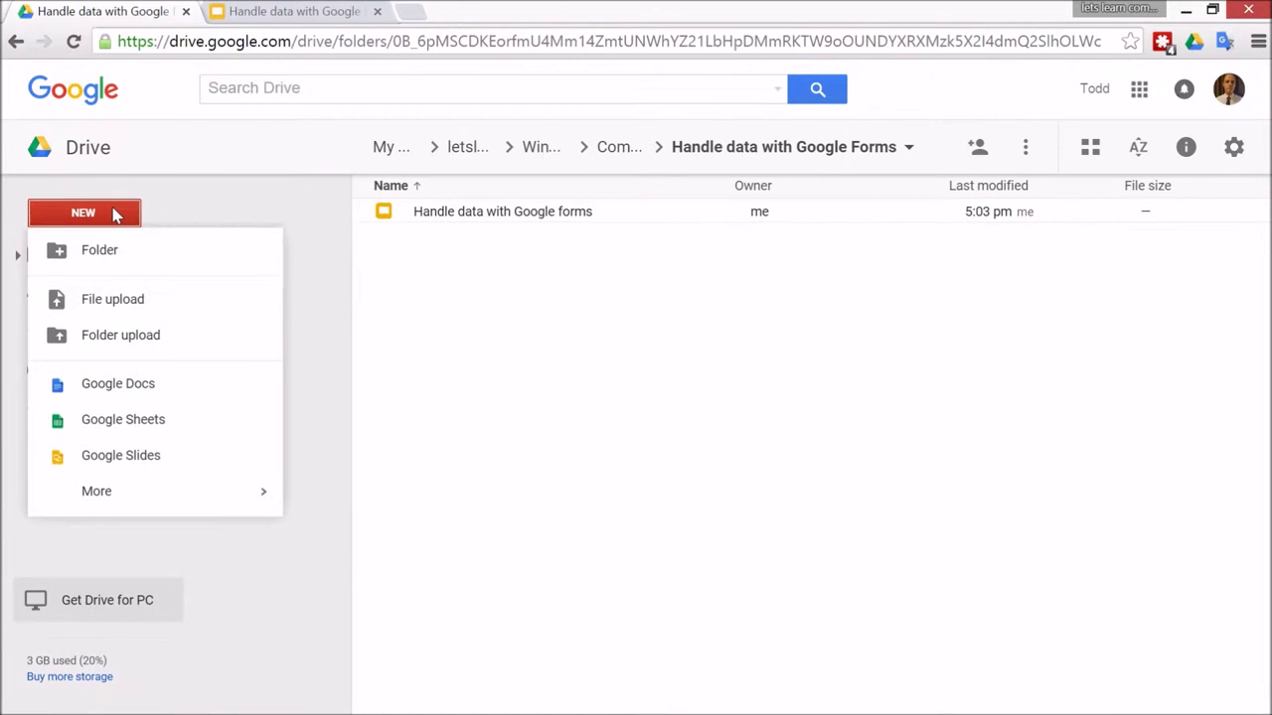
mouse_move(100, 491)
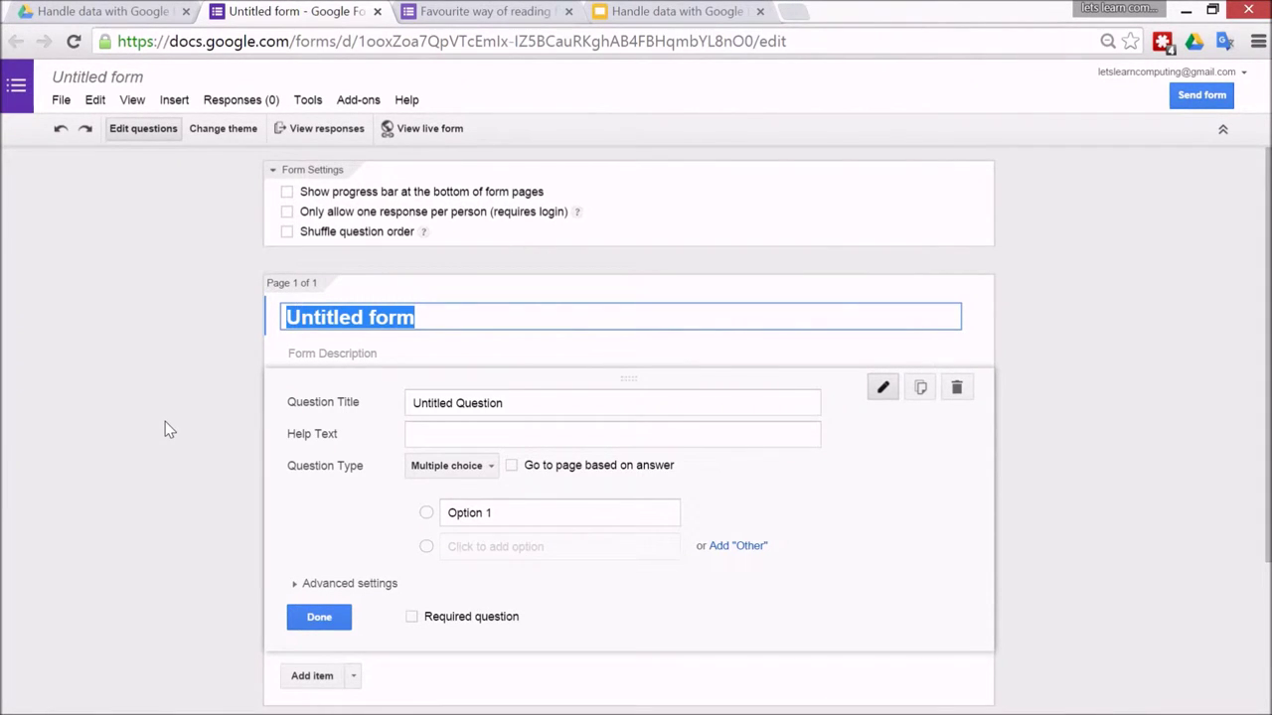
type("Favourite way of reading")
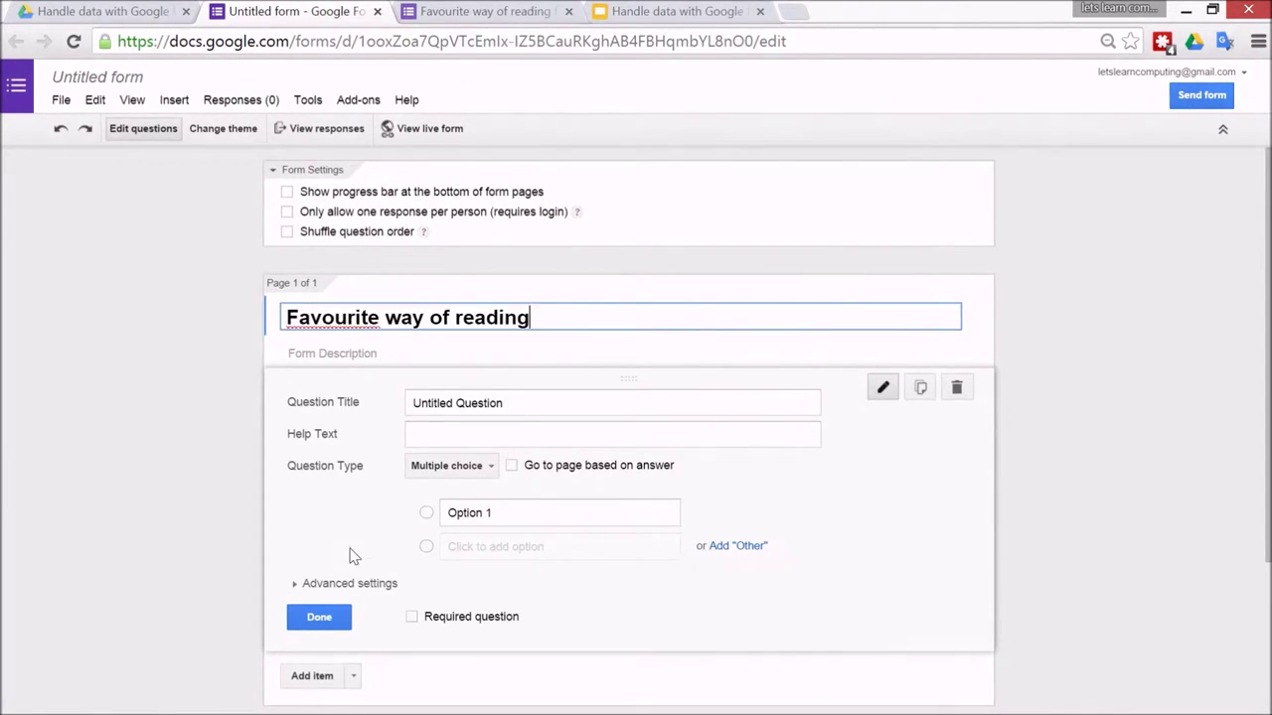
Set up the form's first question as a required Text question titled "Name"
scroll(318, 512, "down", 2)
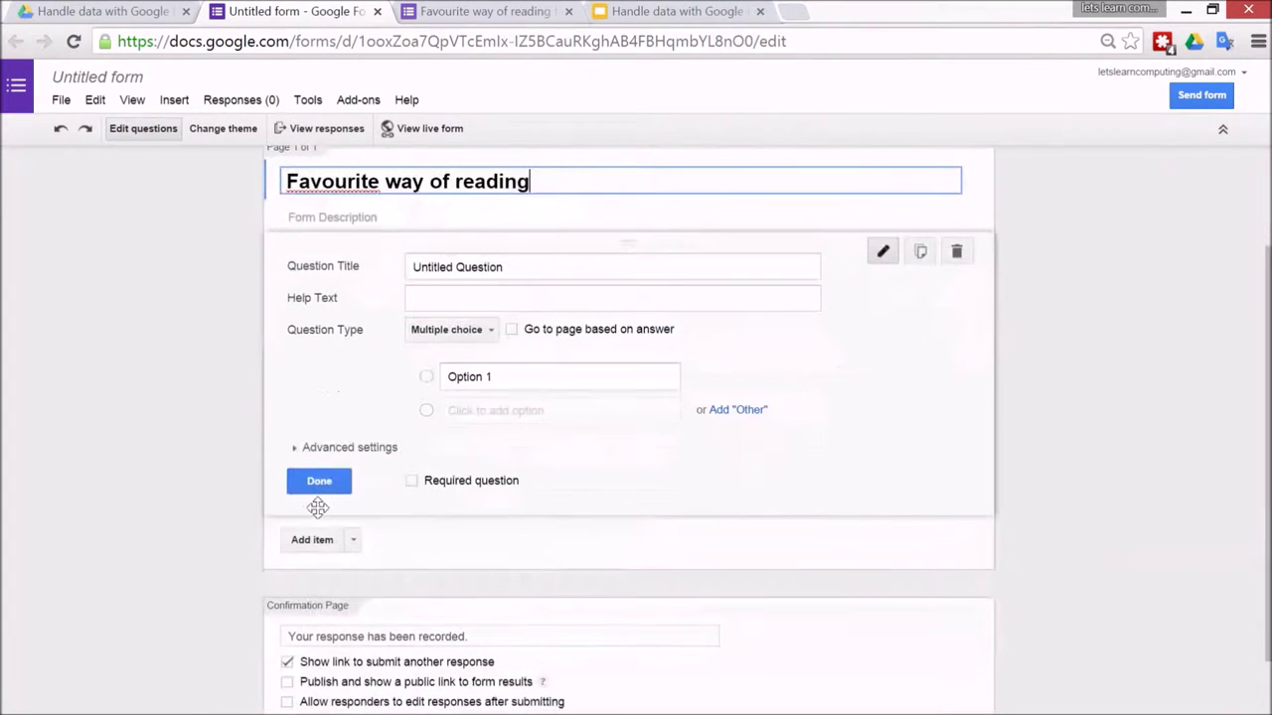
left_click(489, 334)
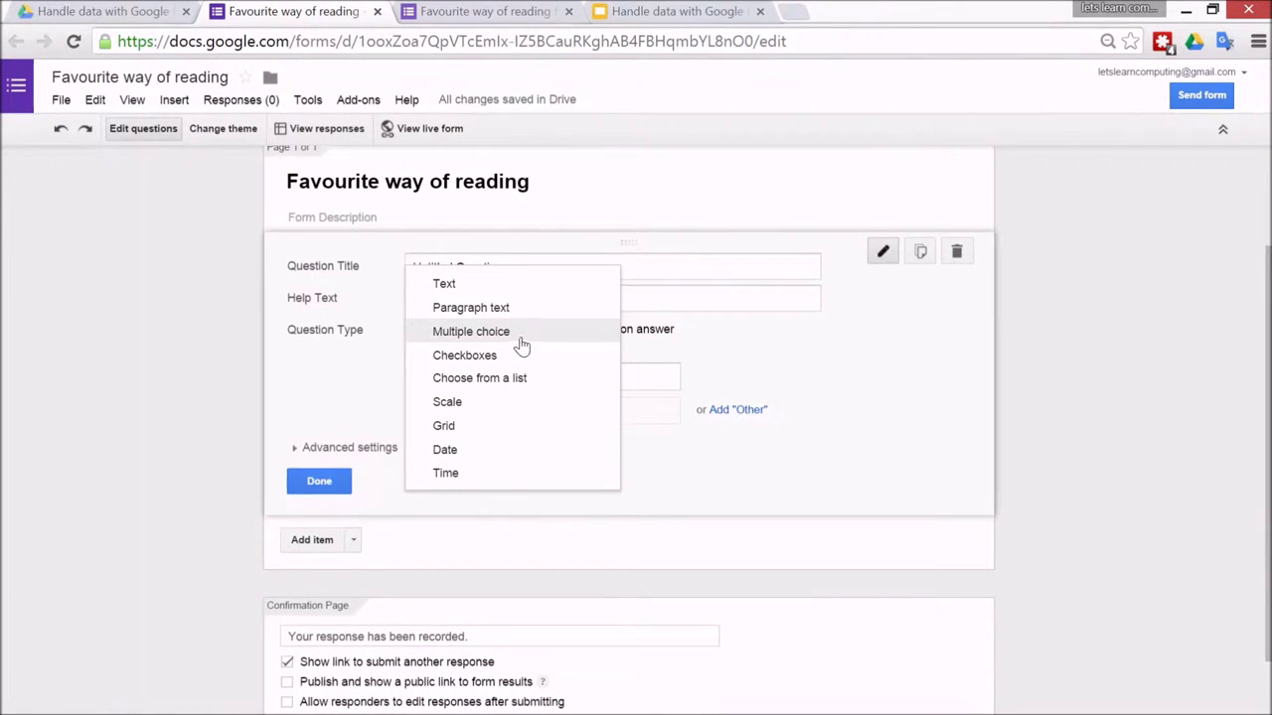
left_click(499, 287)
left_click(502, 268)
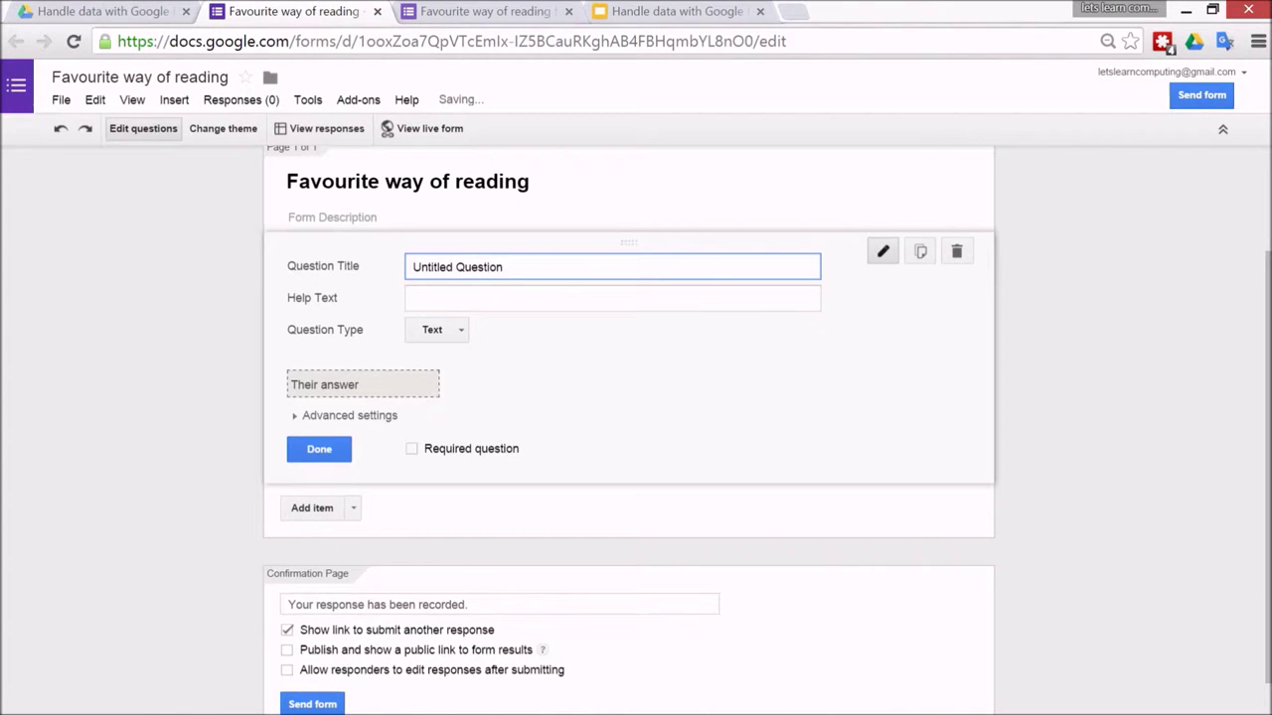
double_click(481, 268)
key("ctrl+a")
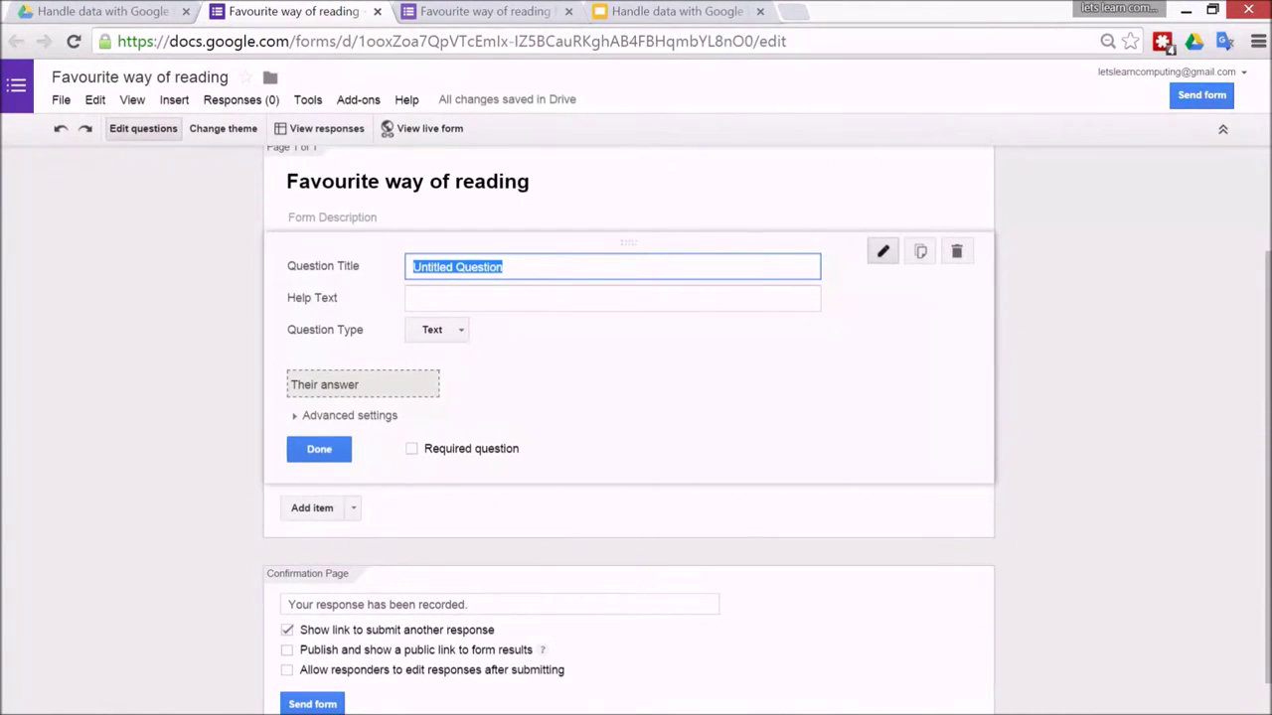
scroll(207, 315, "up", 2)
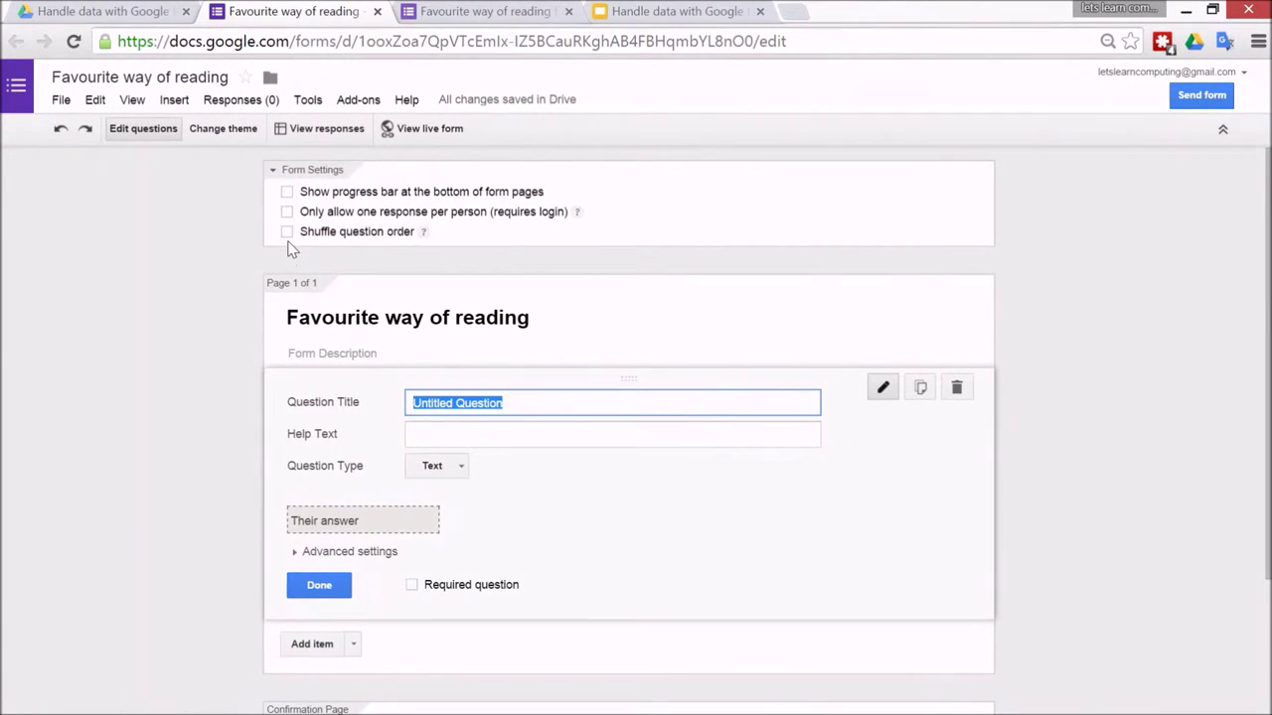
type("Name")
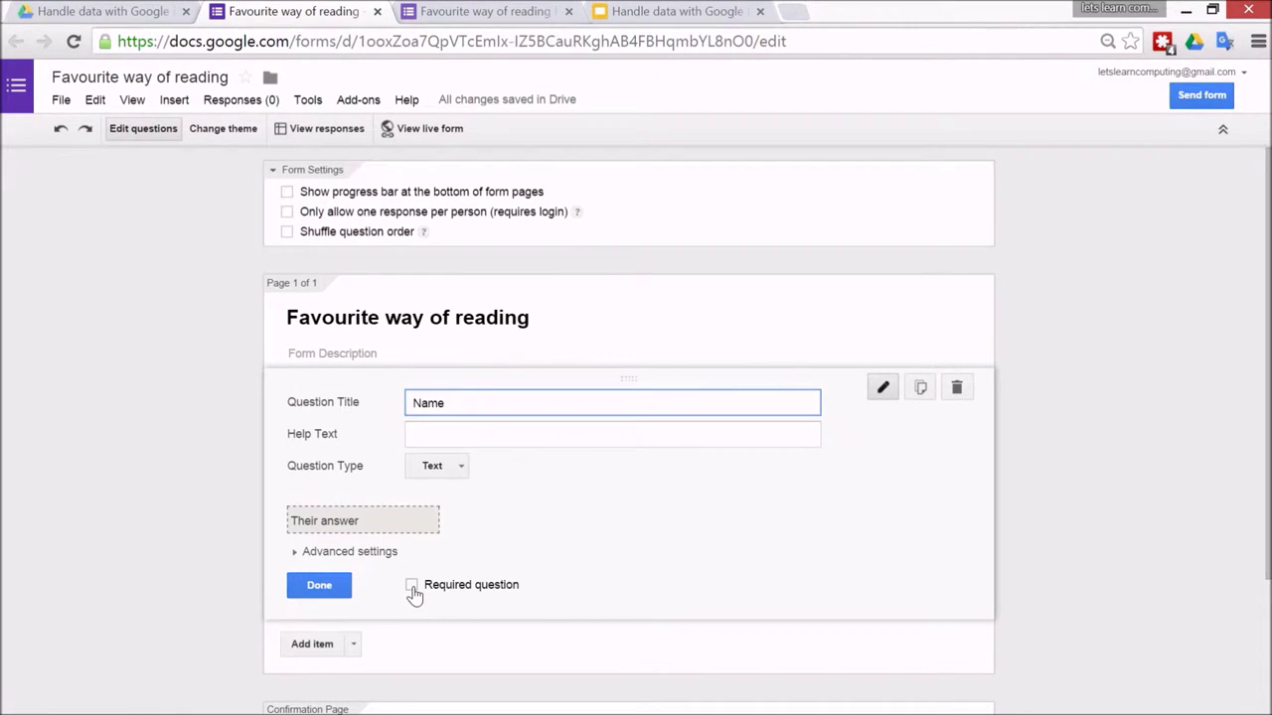
left_click(413, 589)
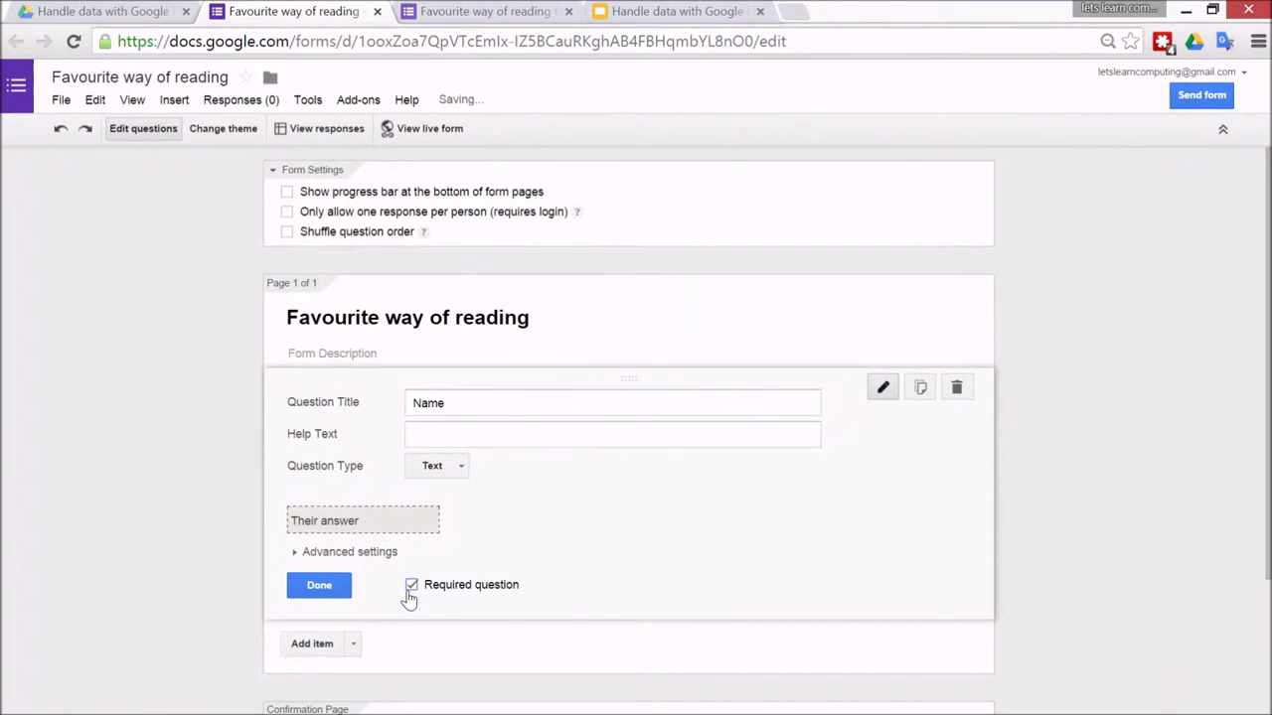
left_click(336, 586)
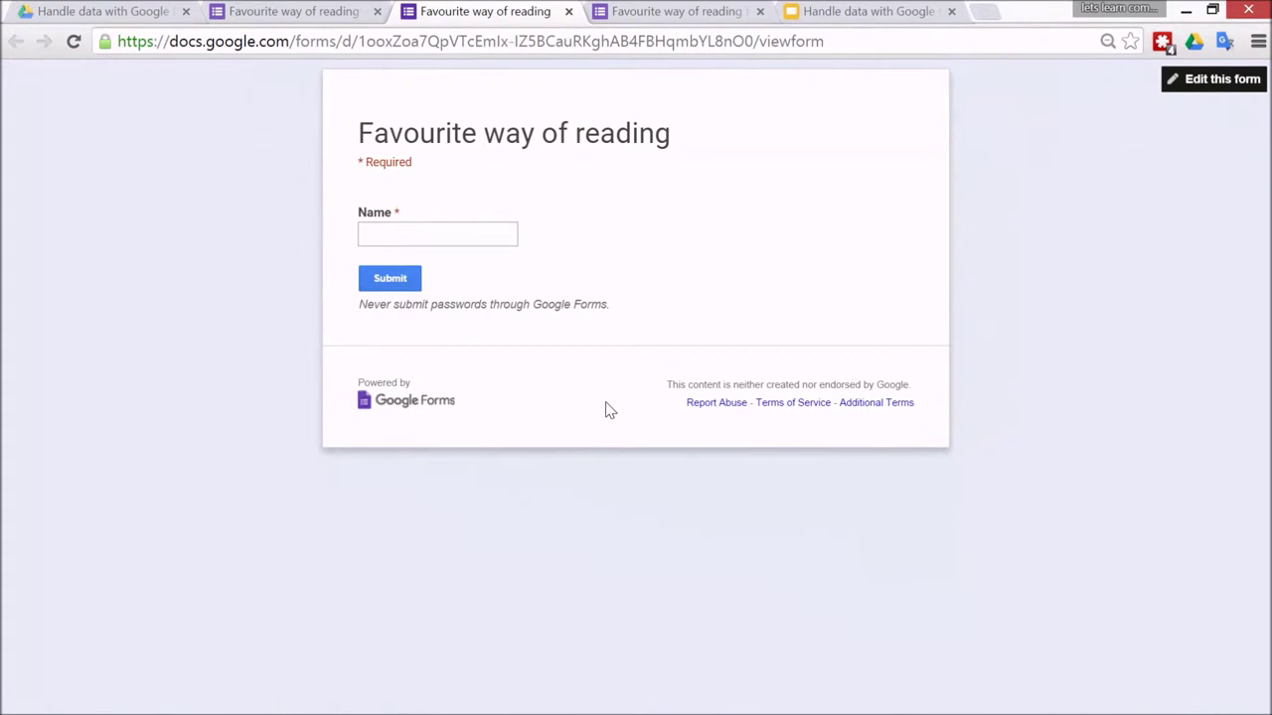
Close the live form preview and look through the available form themes and item types
left_click(568, 11)
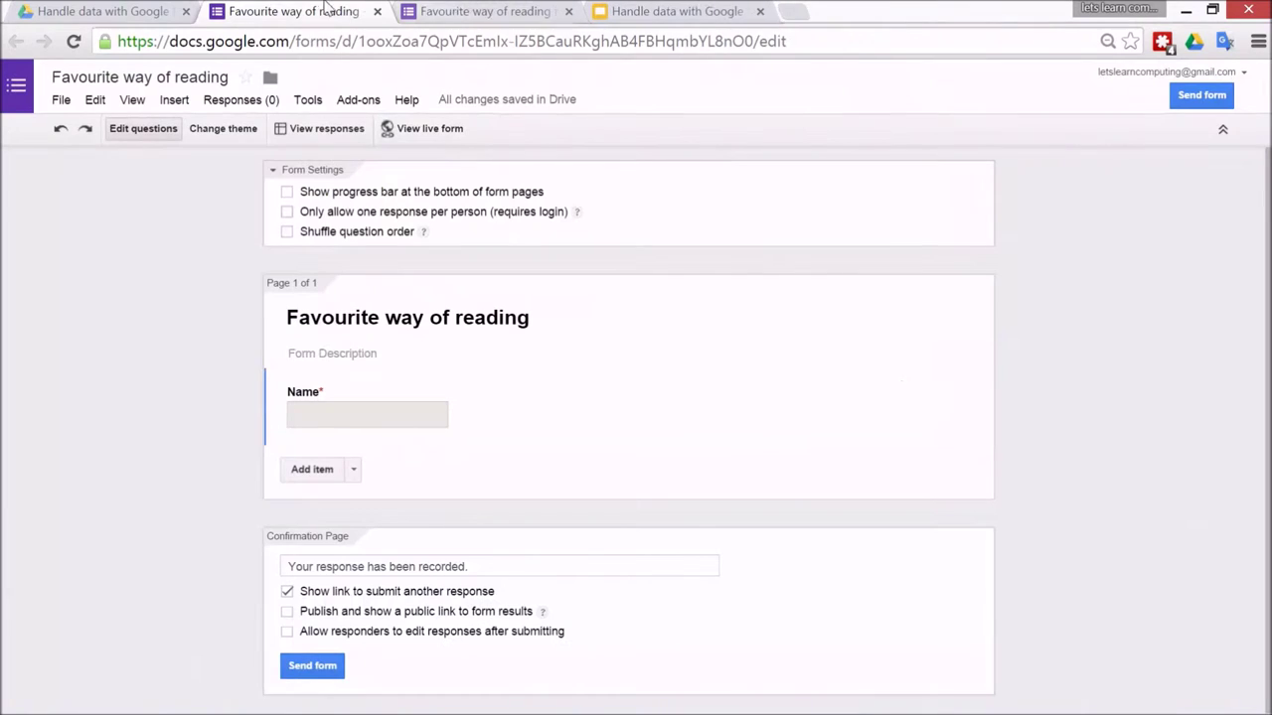
left_click(228, 130)
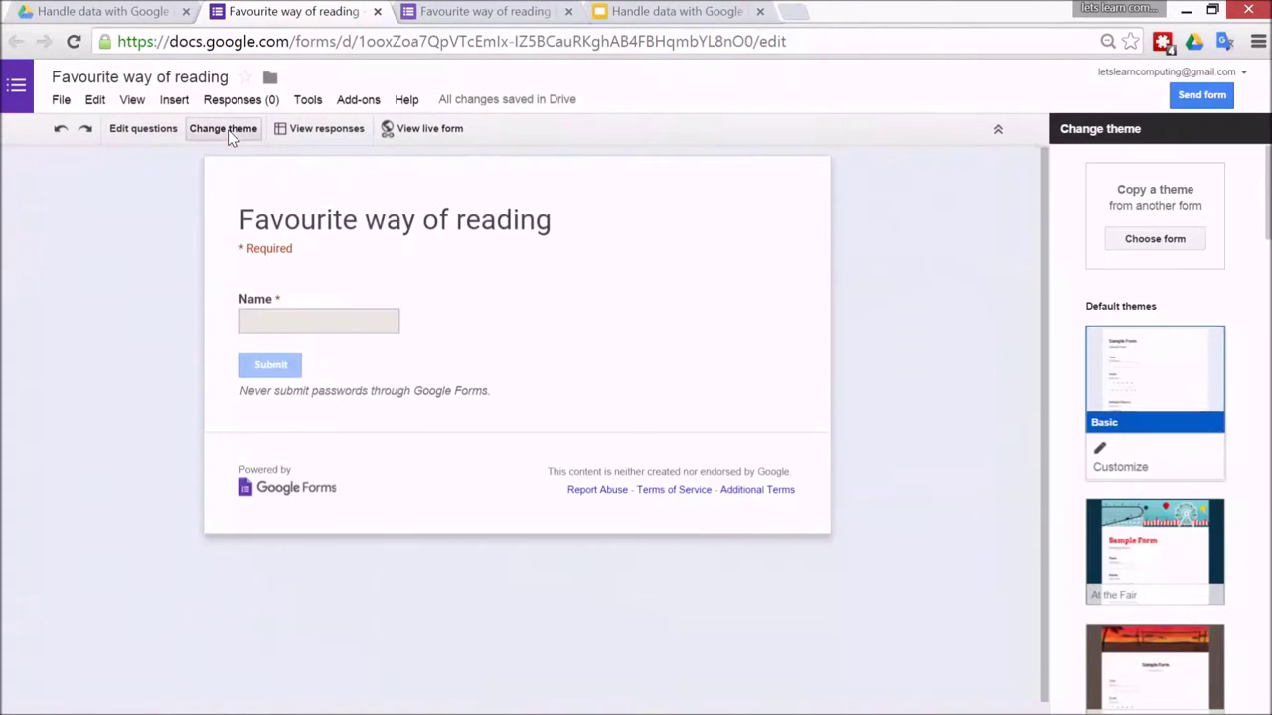
scroll(1154, 427, "down", 5)
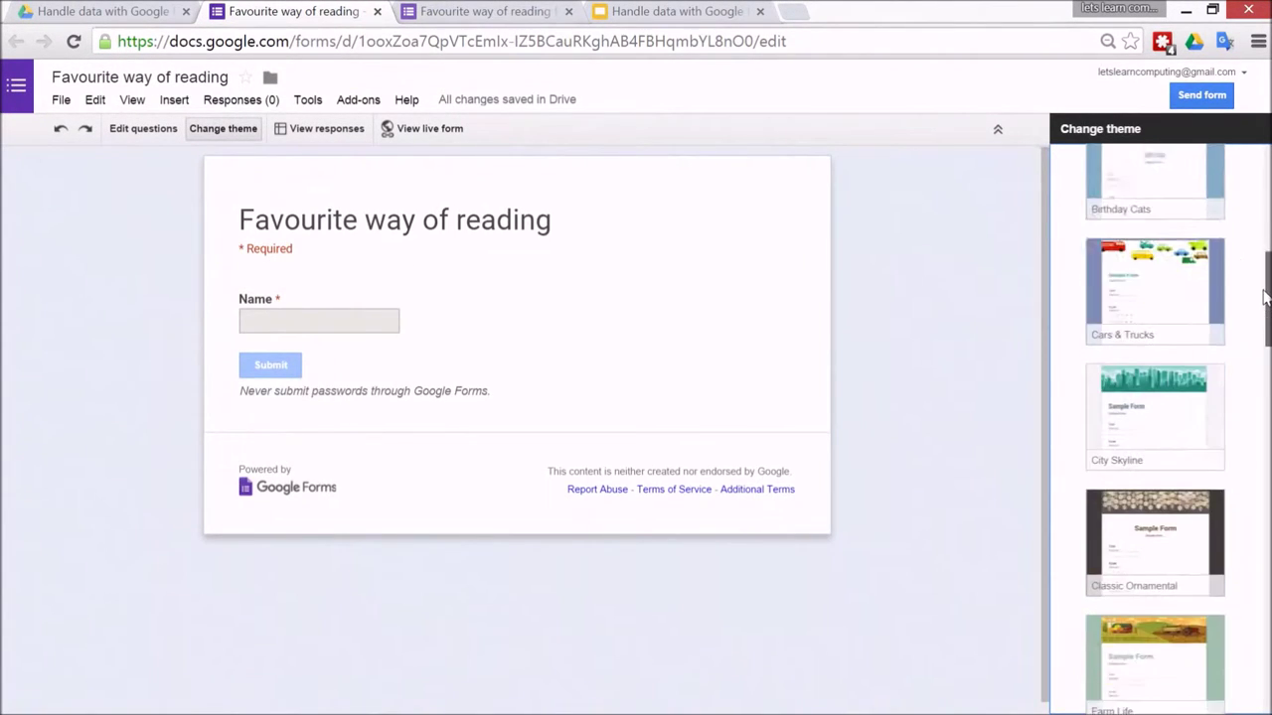
left_click(143, 128)
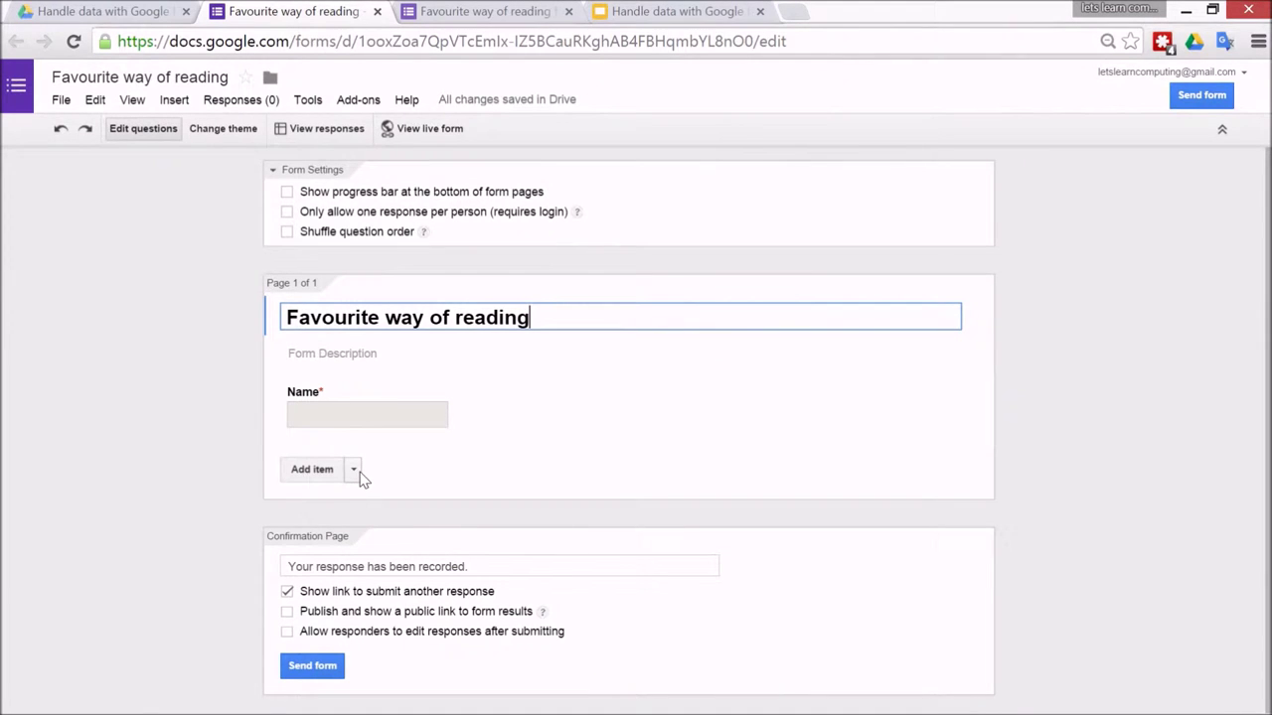
left_click(354, 469)
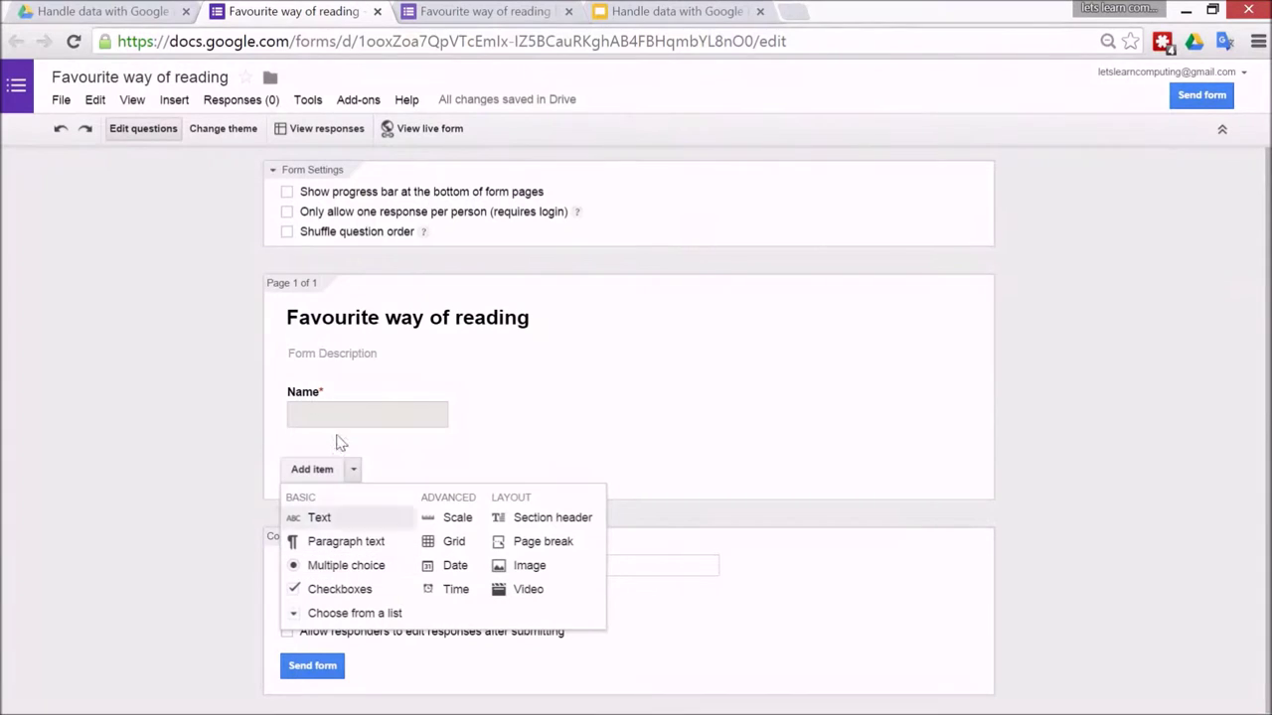
Review the finished example form's questions, including the settings of the multiple-choice question "Which way of reading do you like the best?"
left_click(517, 8)
scroll(164, 437, "down", 1)
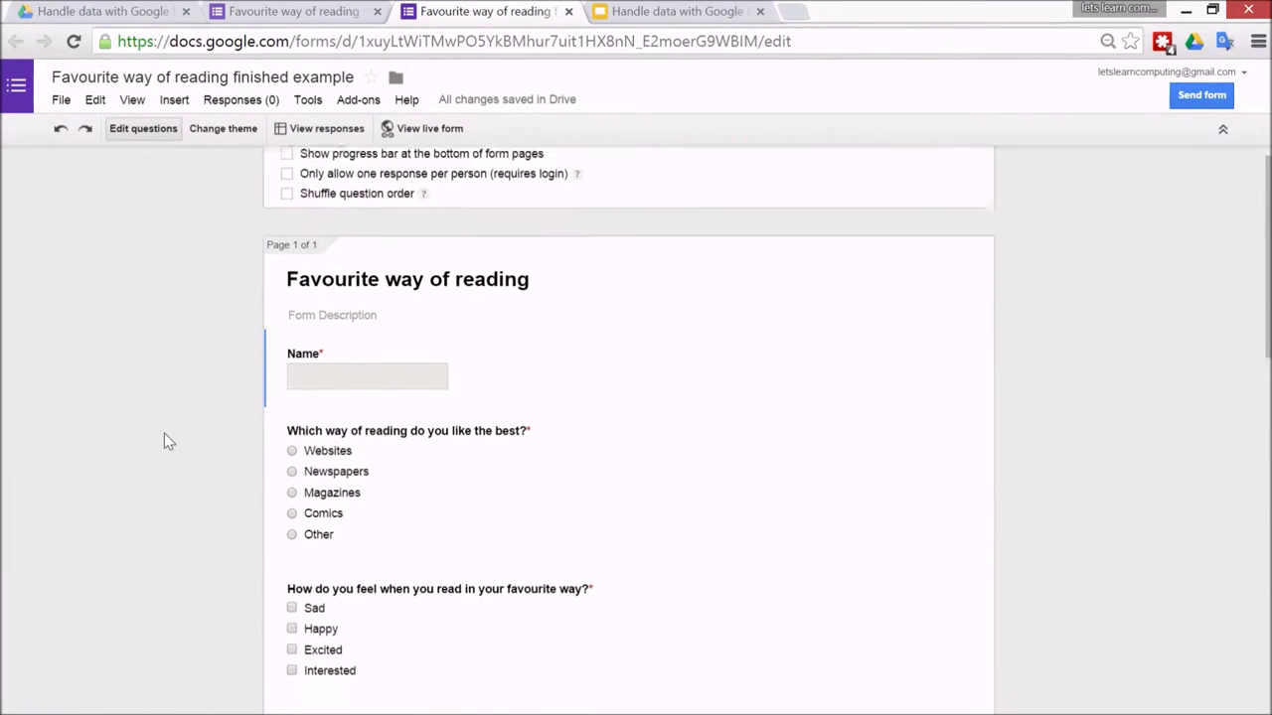
scroll(165, 474, "down", 2)
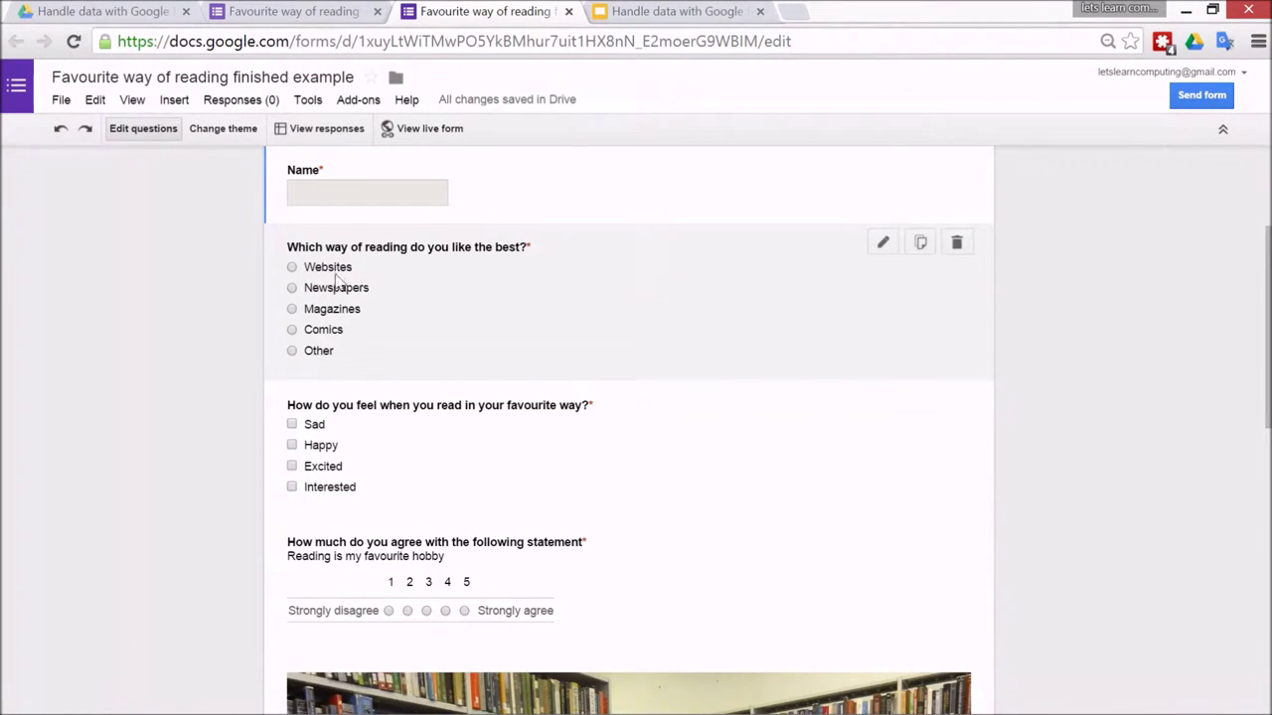
left_click(296, 271)
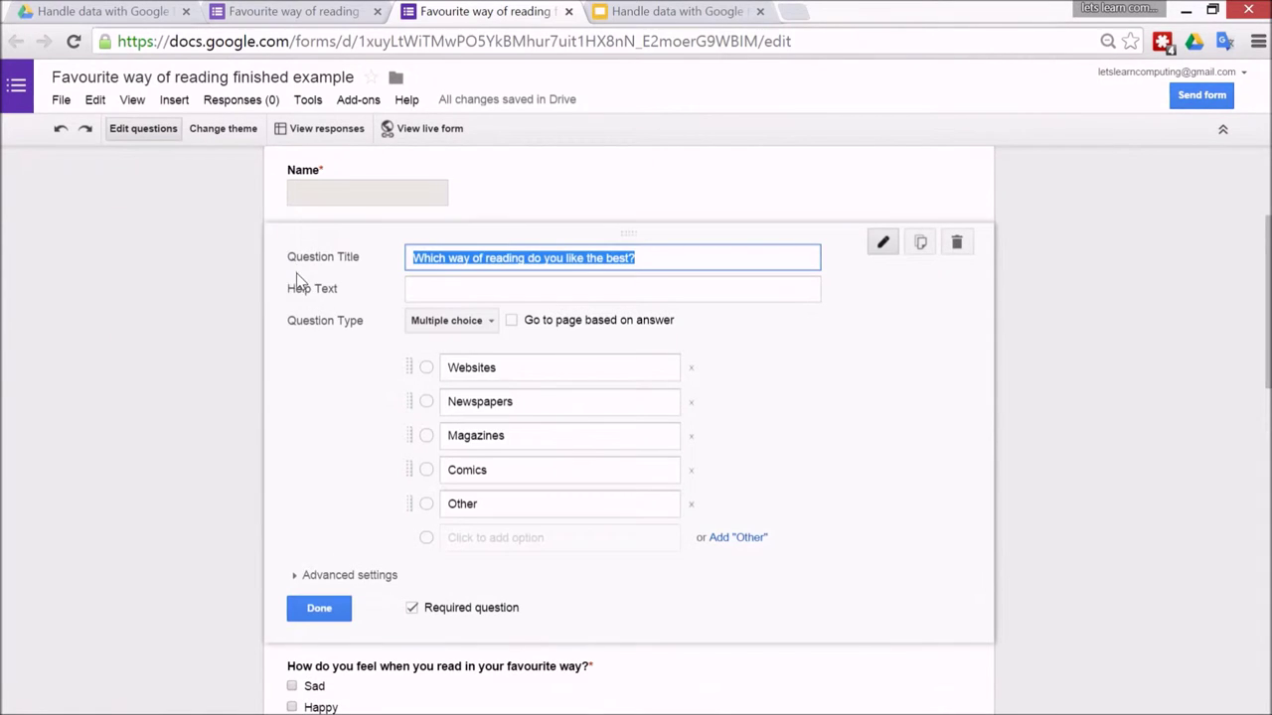
left_click(303, 610)
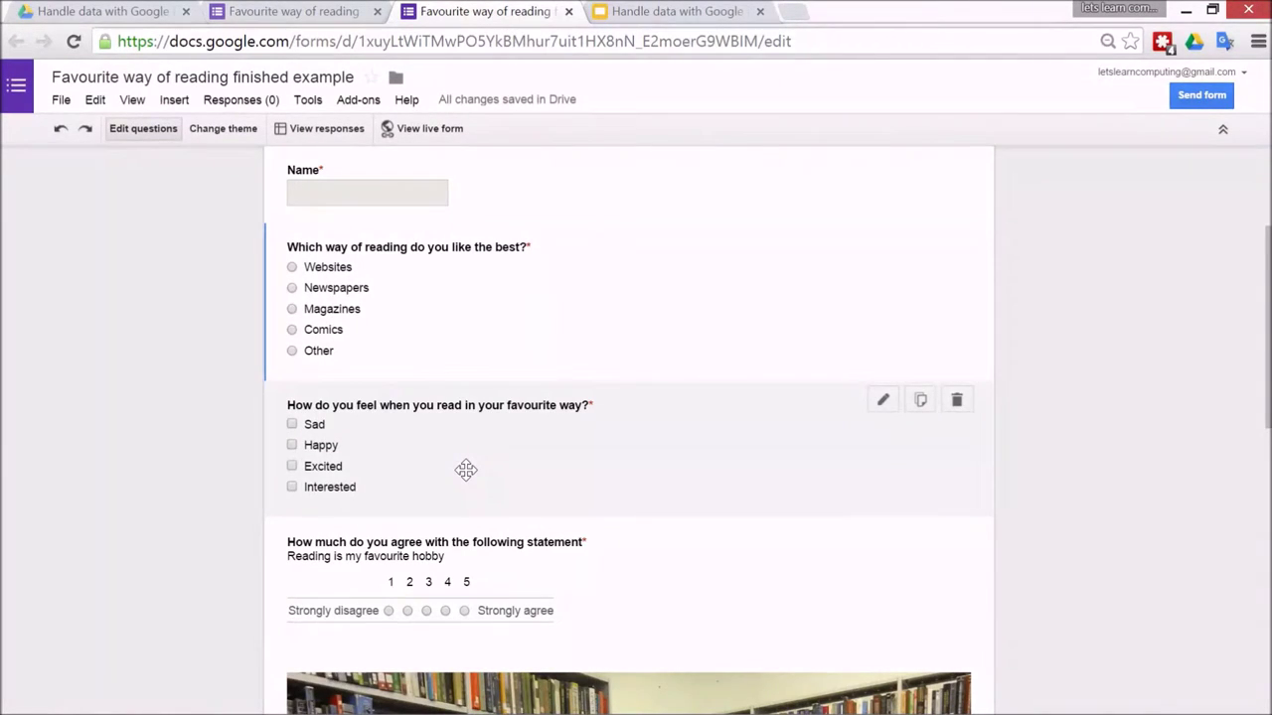
scroll(245, 466, "down", 3)
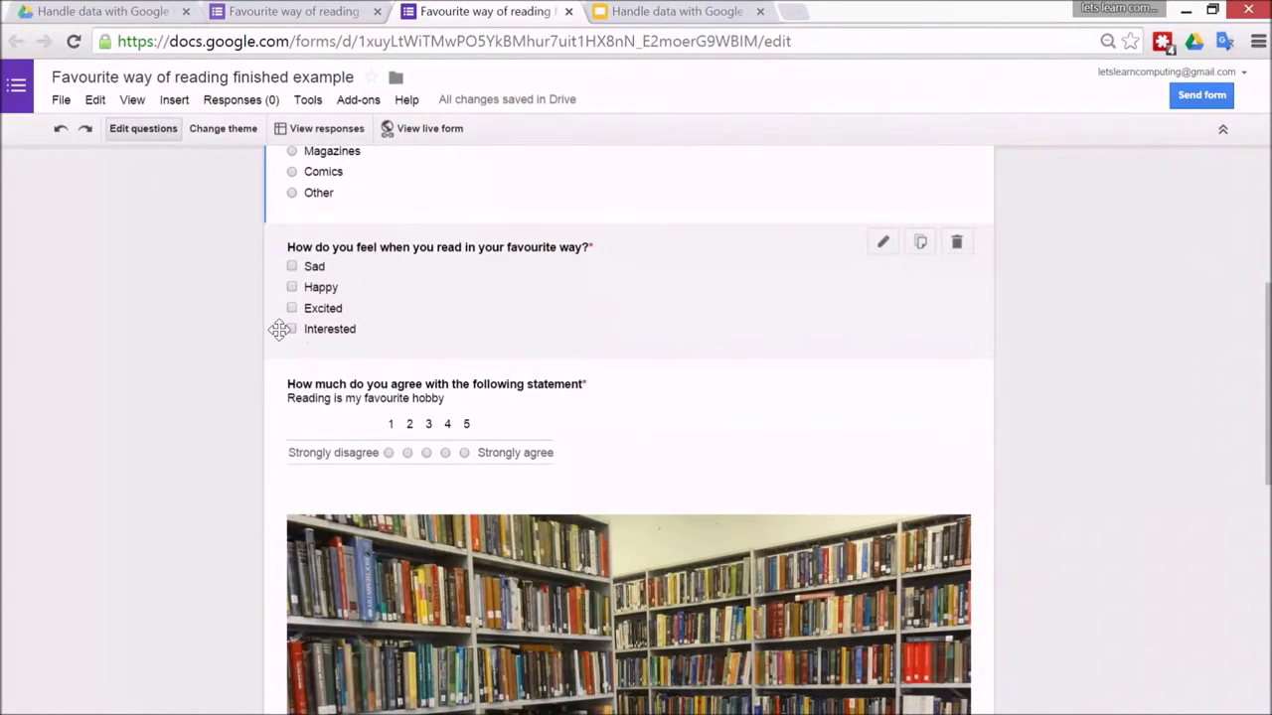
Open the example's live form and answer Comics for the favourite way of reading, with Excited and Interested as the feelings
left_click(424, 140)
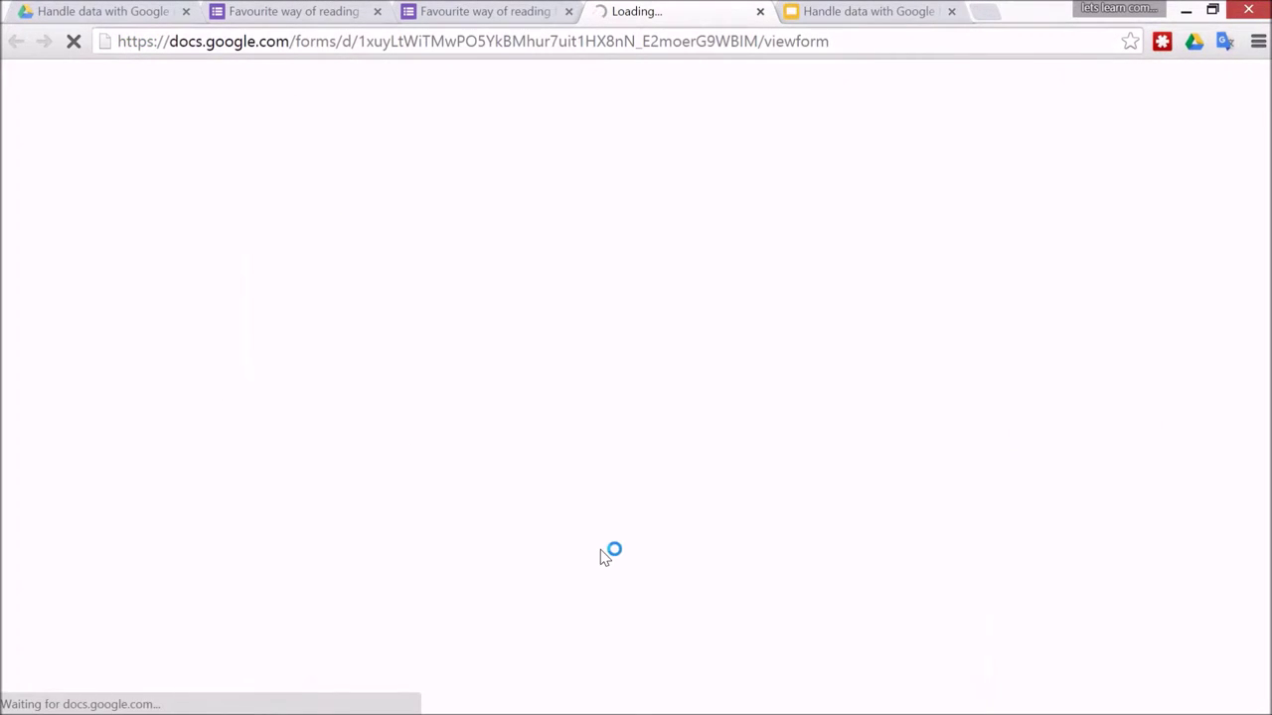
left_click(356, 507)
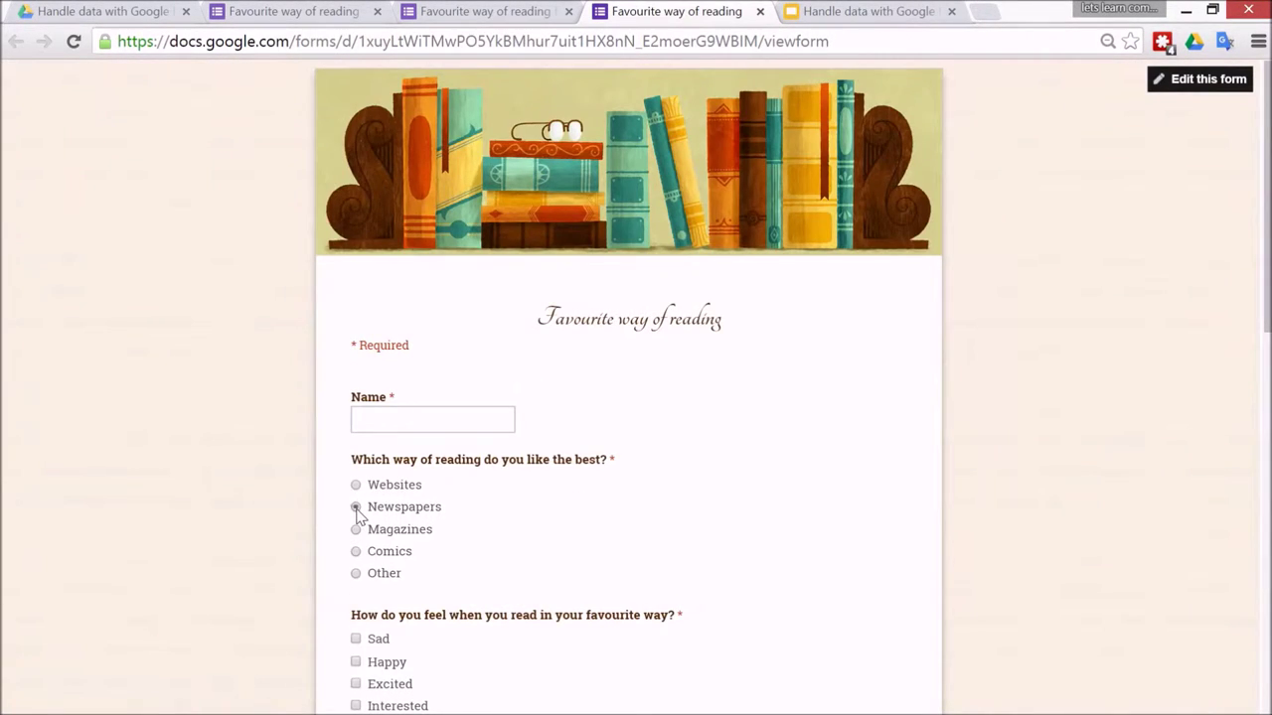
left_click(356, 552)
scroll(360, 553, "down", 2)
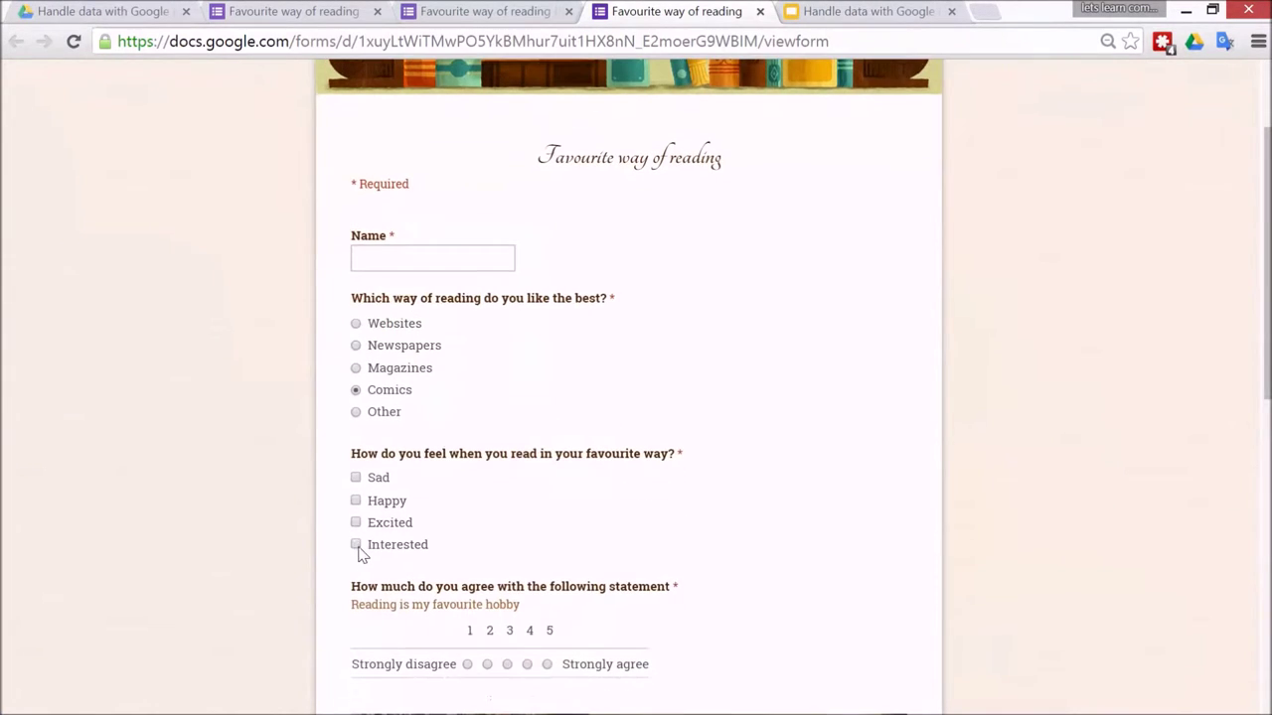
left_click(356, 522)
left_click(355, 544)
scroll(304, 542, "down", 3)
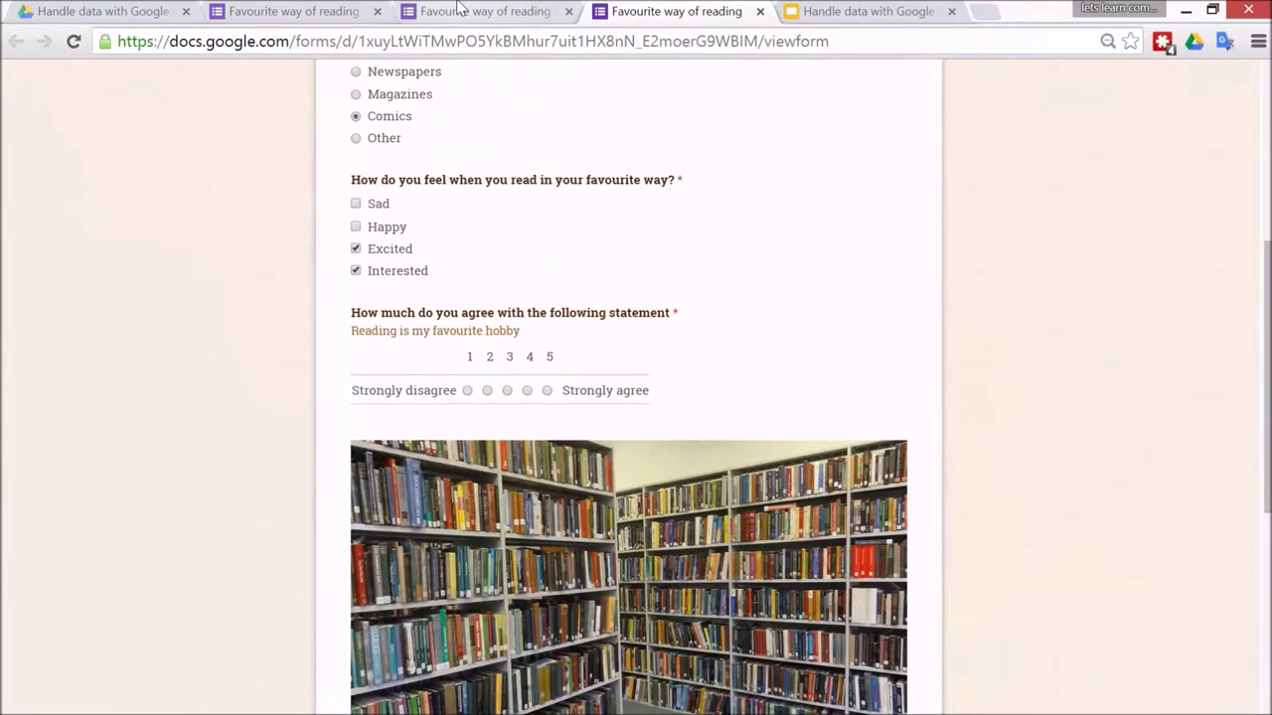
Return to the example form's editor and examine the scale question's settings and available range values, keeping 1 to 5
left_click(459, 9)
scroll(164, 614, "down", 4)
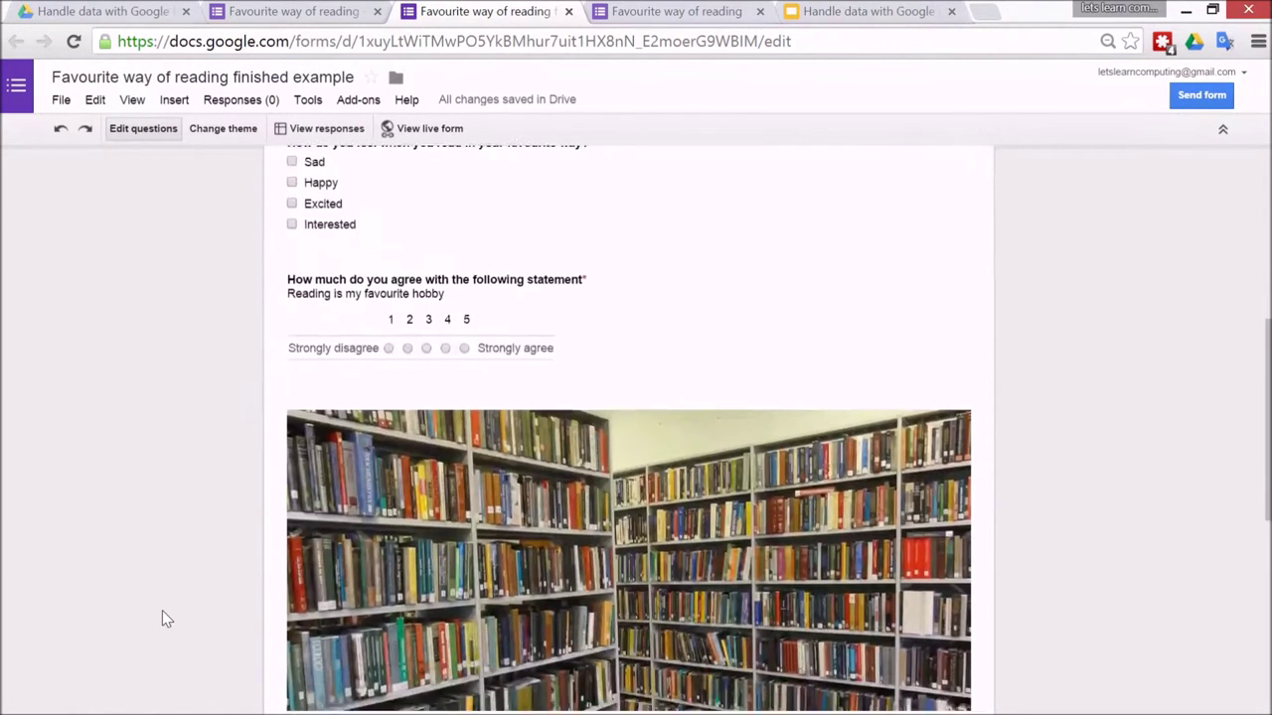
left_click(887, 256)
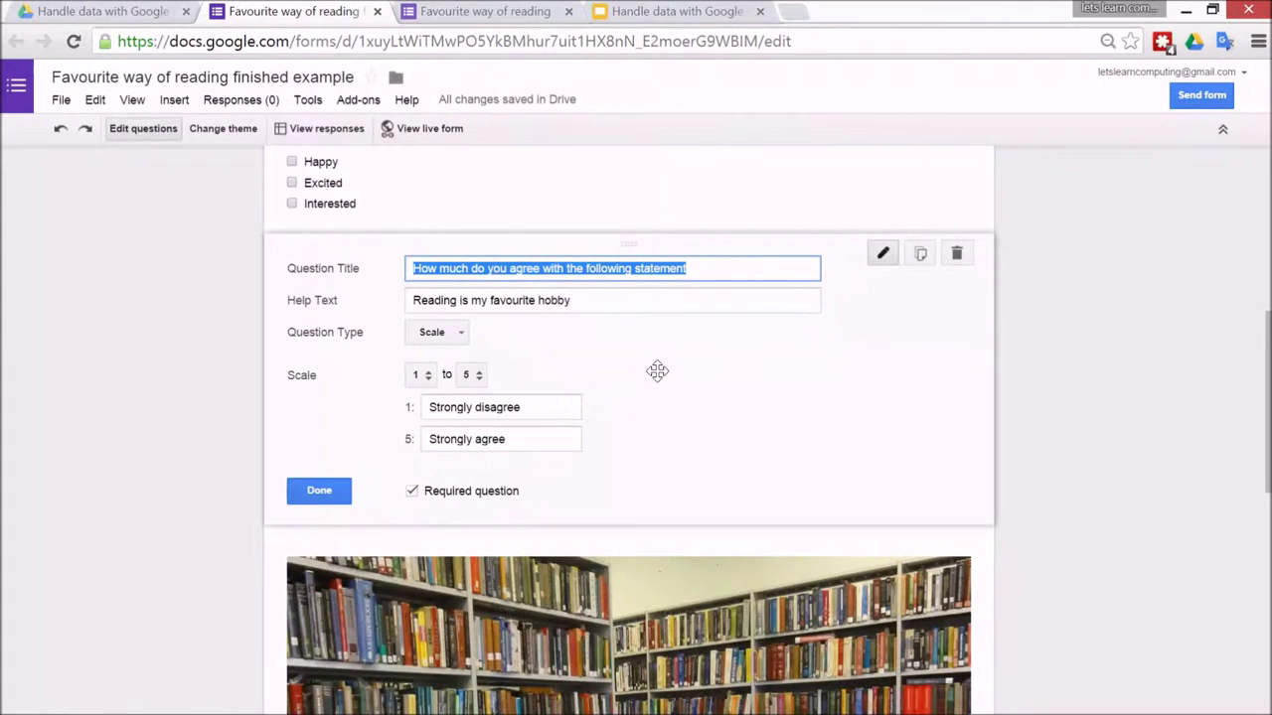
left_click(472, 378)
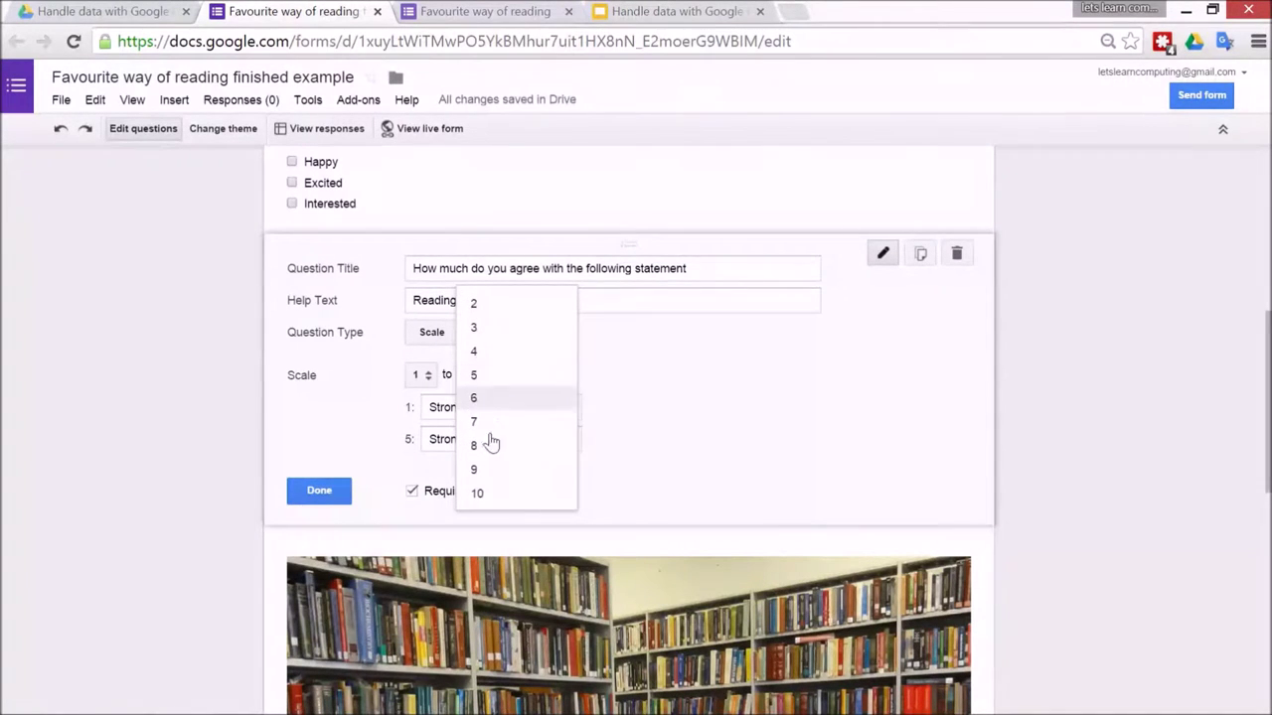
left_click(517, 378)
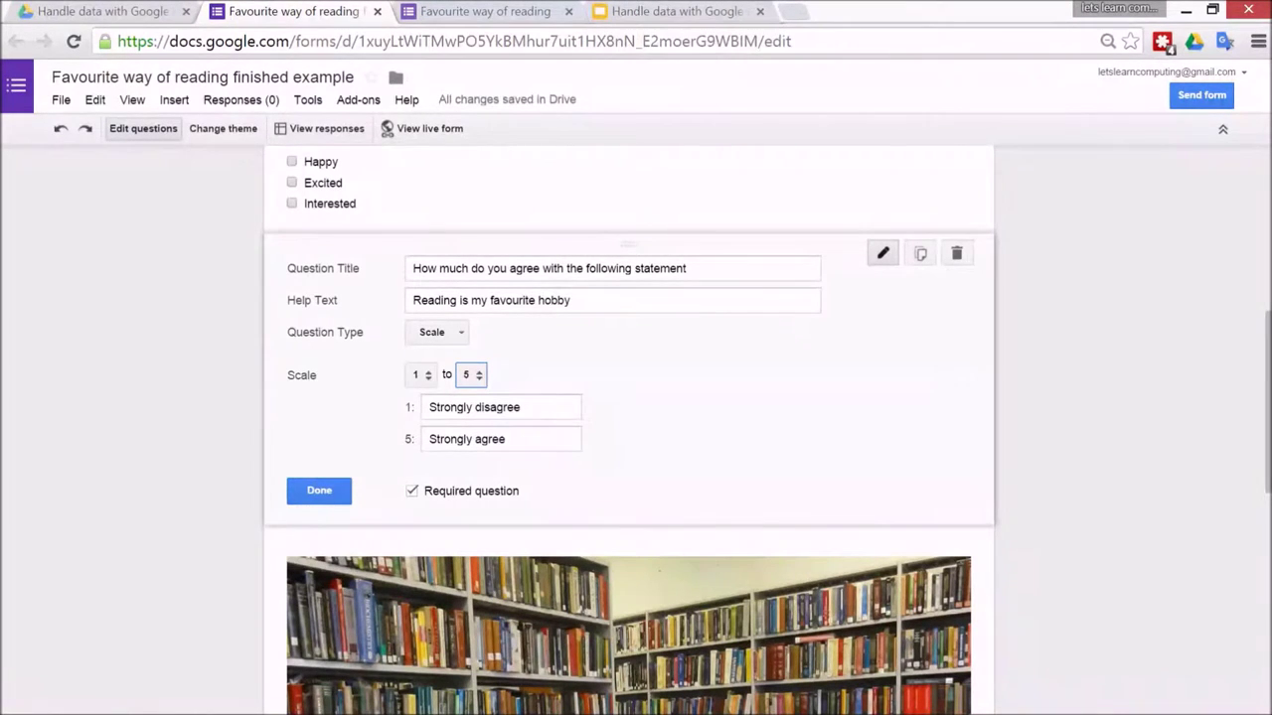
left_click(319, 491)
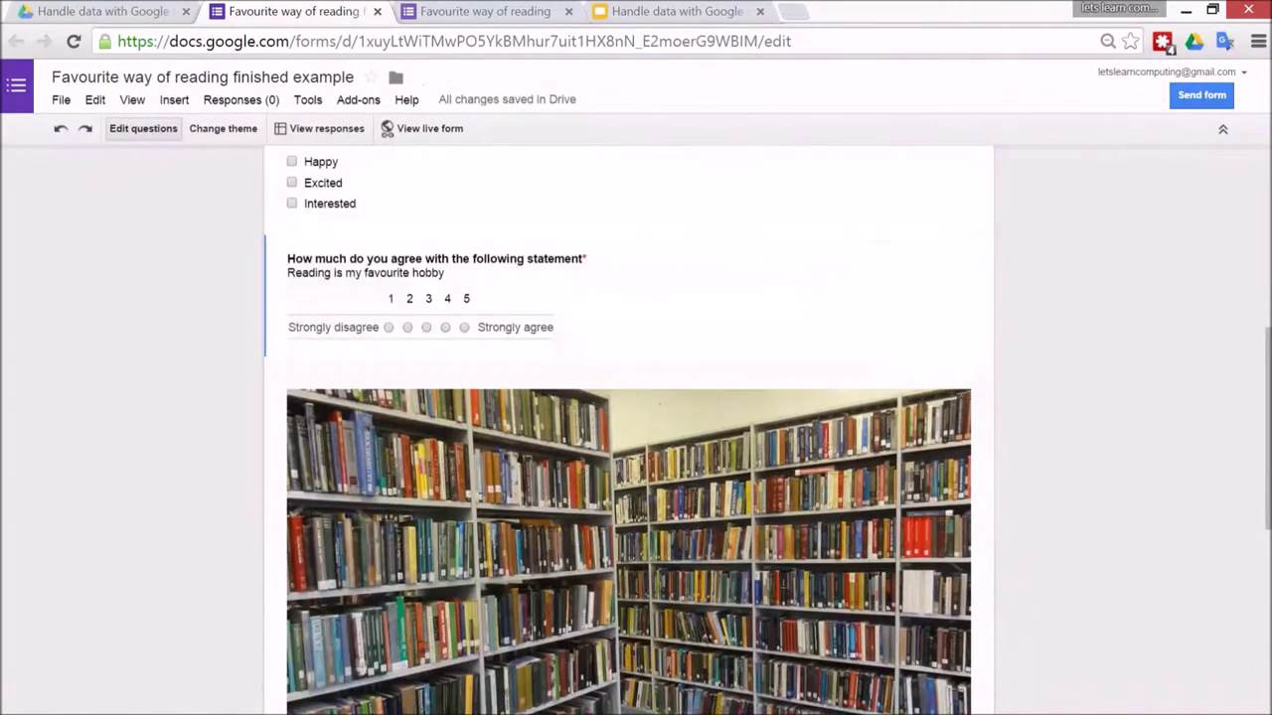
Switch back to the live example form and rate "Reading is my favourite hobby" as 3 on the agreement scale
left_click(450, 11)
left_click(467, 390)
left_click(487, 391)
left_click(506, 392)
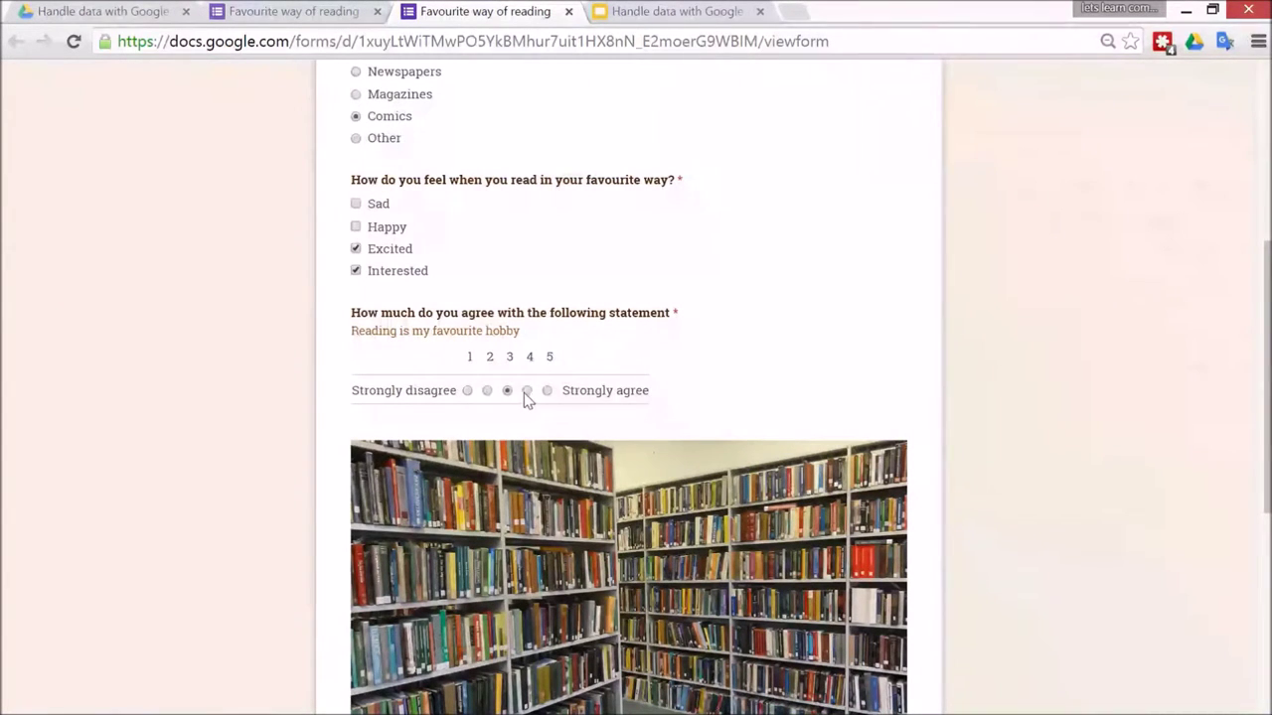
Change the rating for "Reading is my favourite hobby" to 4 on the agreement scale
left_click(527, 391)
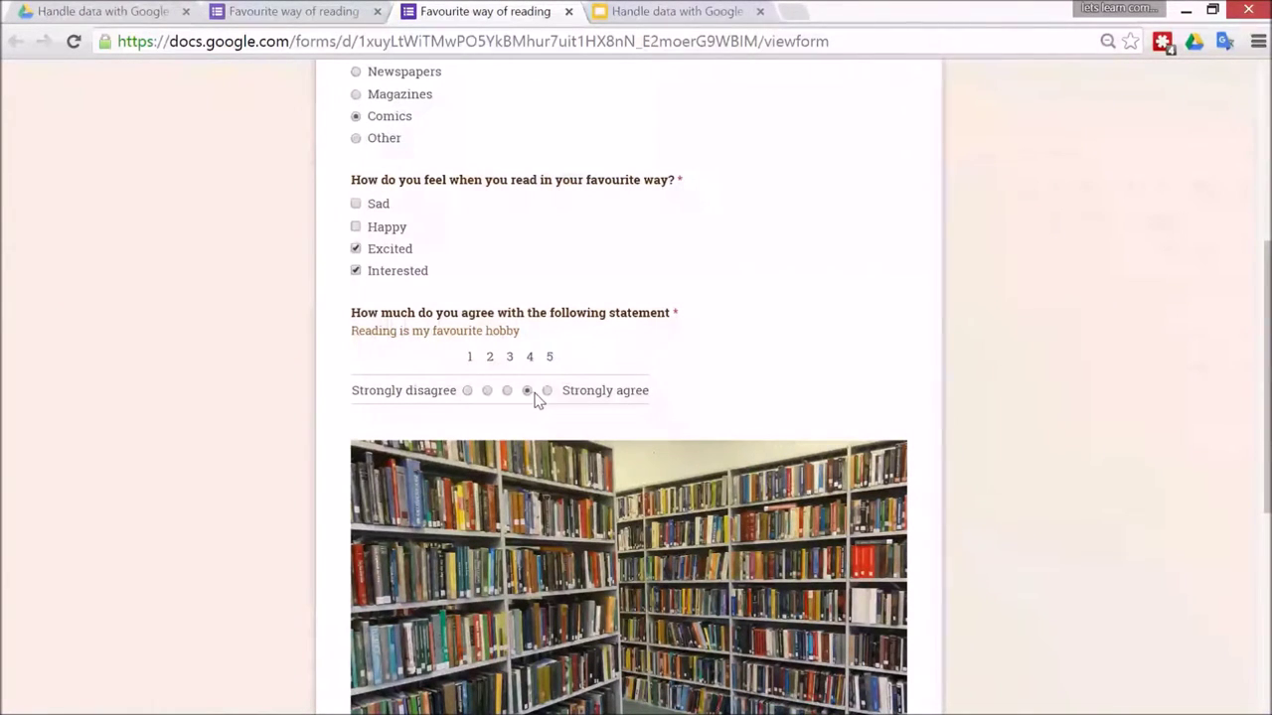
Return to the example form's editor and examine the options for inserting an image or a video, leaving the form as it is
left_click(266, 10)
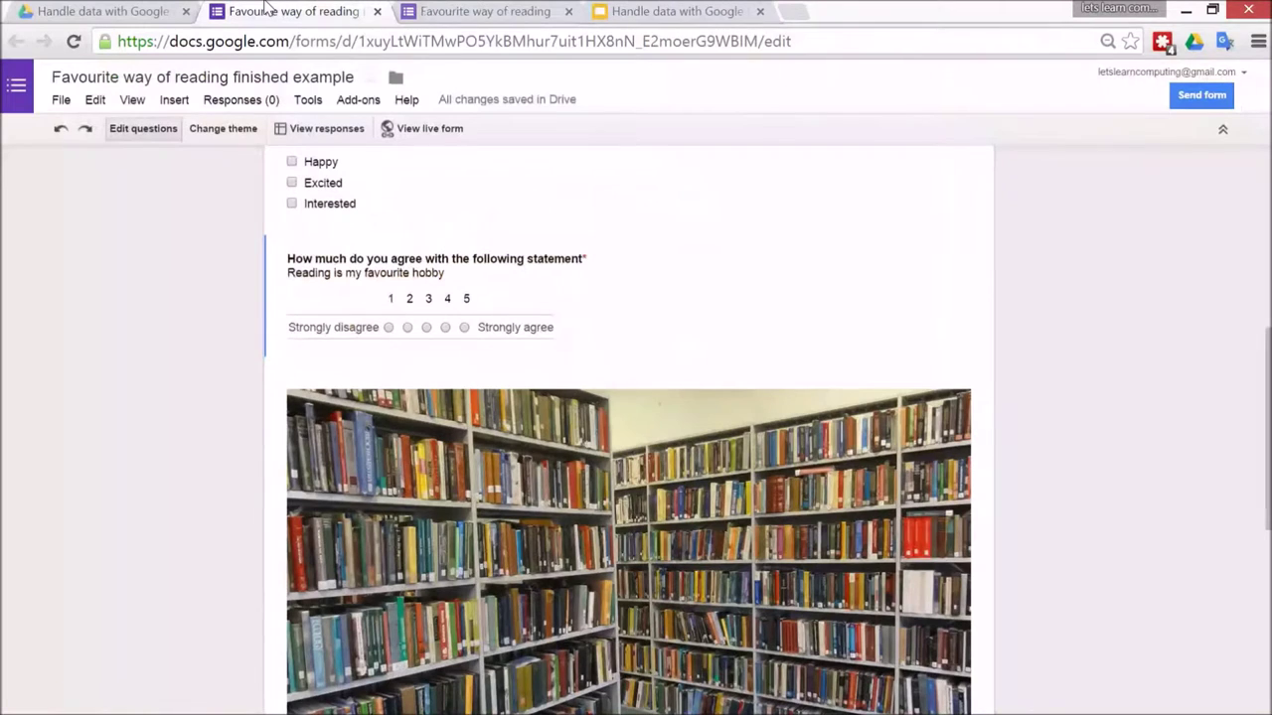
left_click(177, 104)
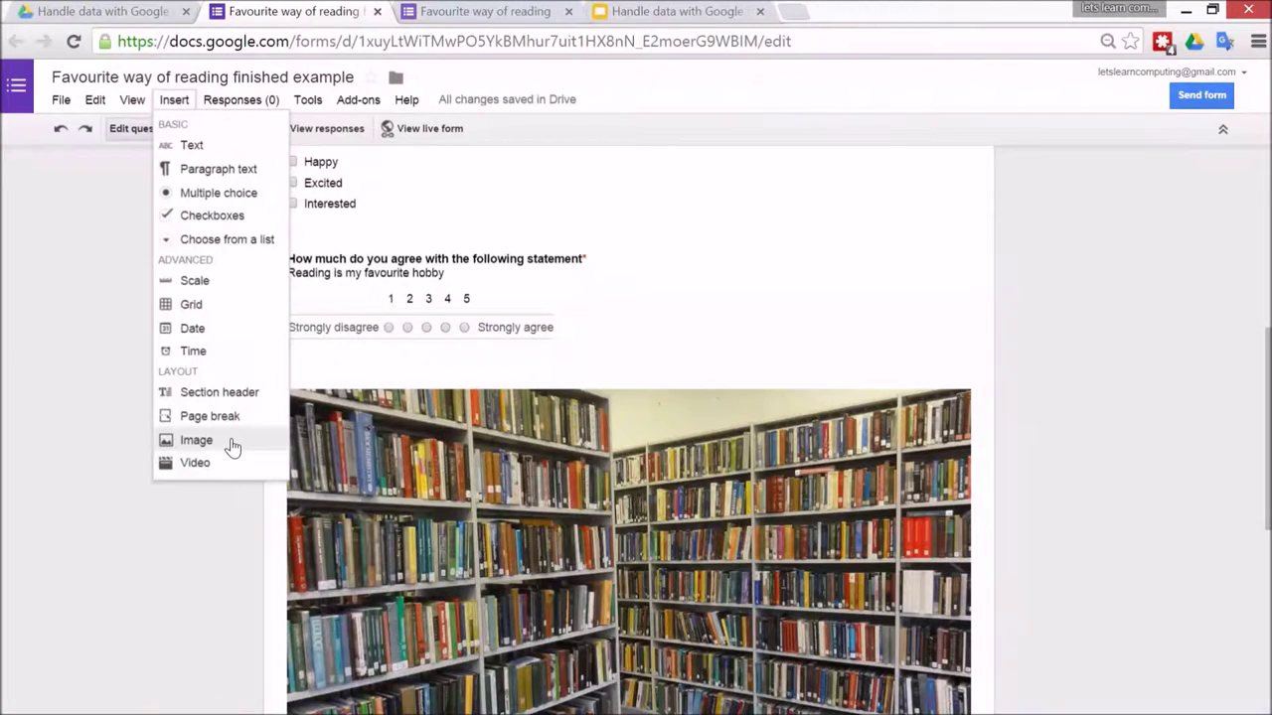
left_click(199, 440)
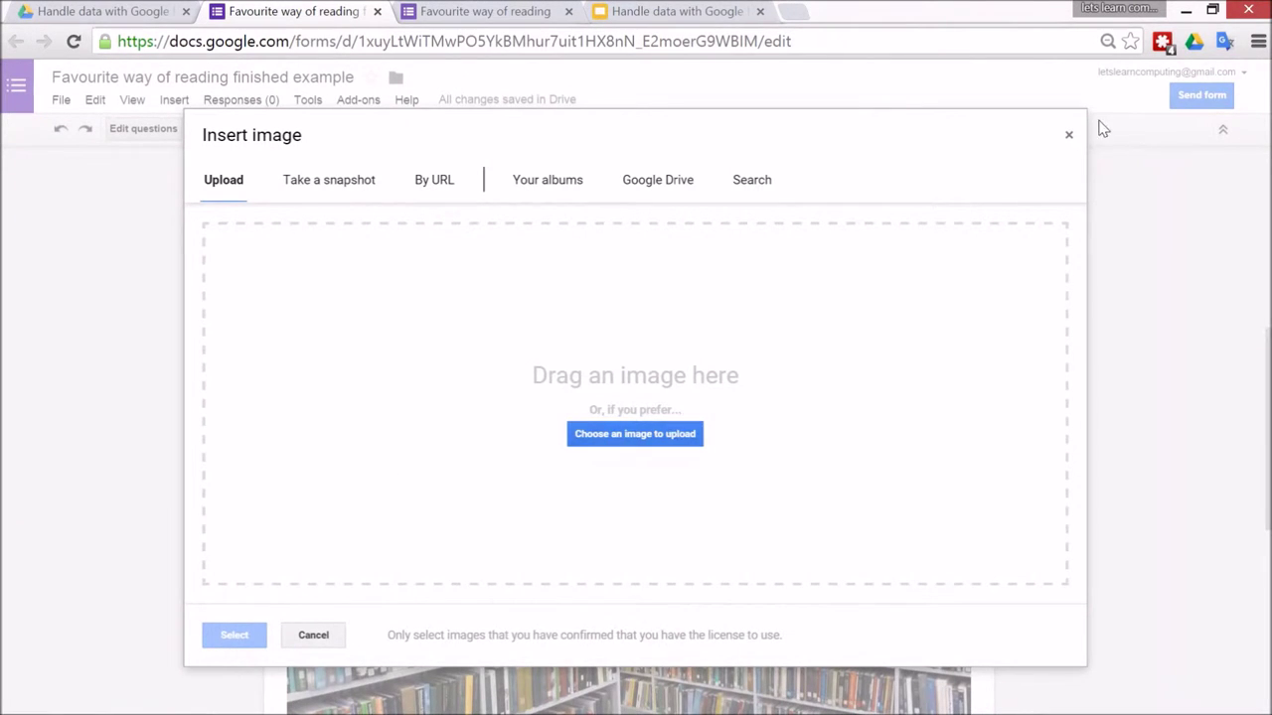
left_click(1070, 134)
left_click(169, 100)
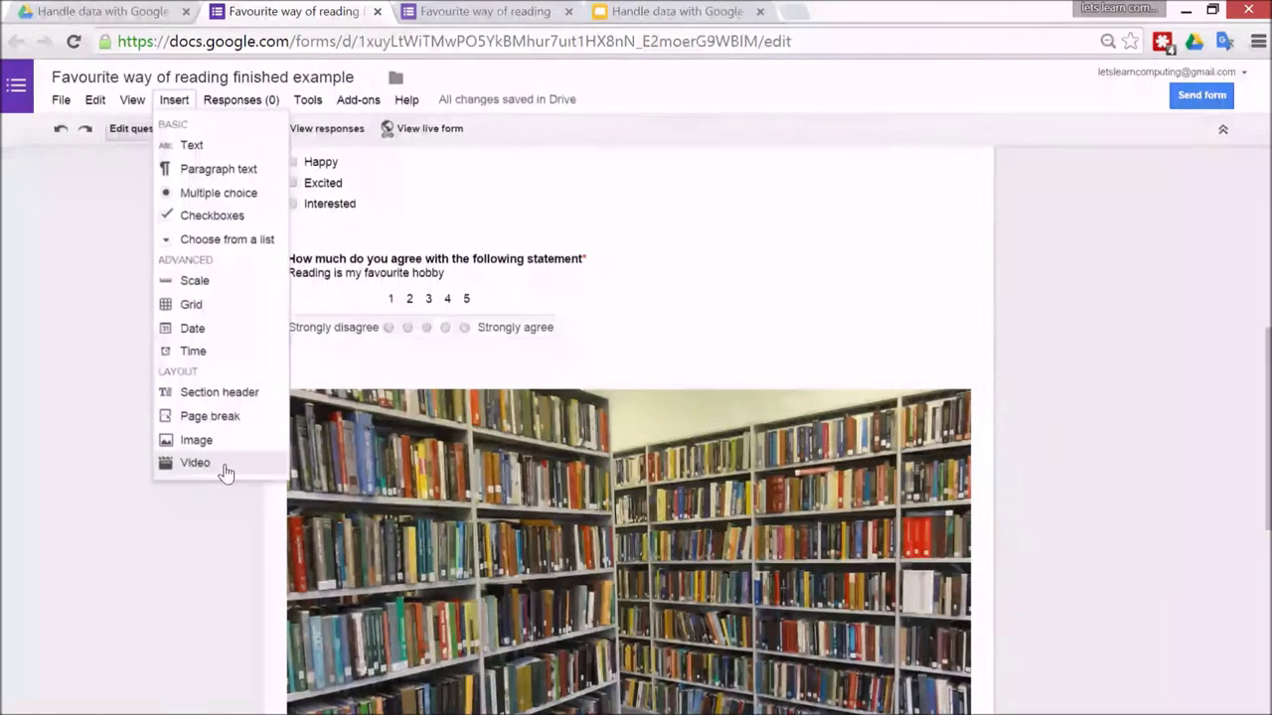
left_click(174, 101)
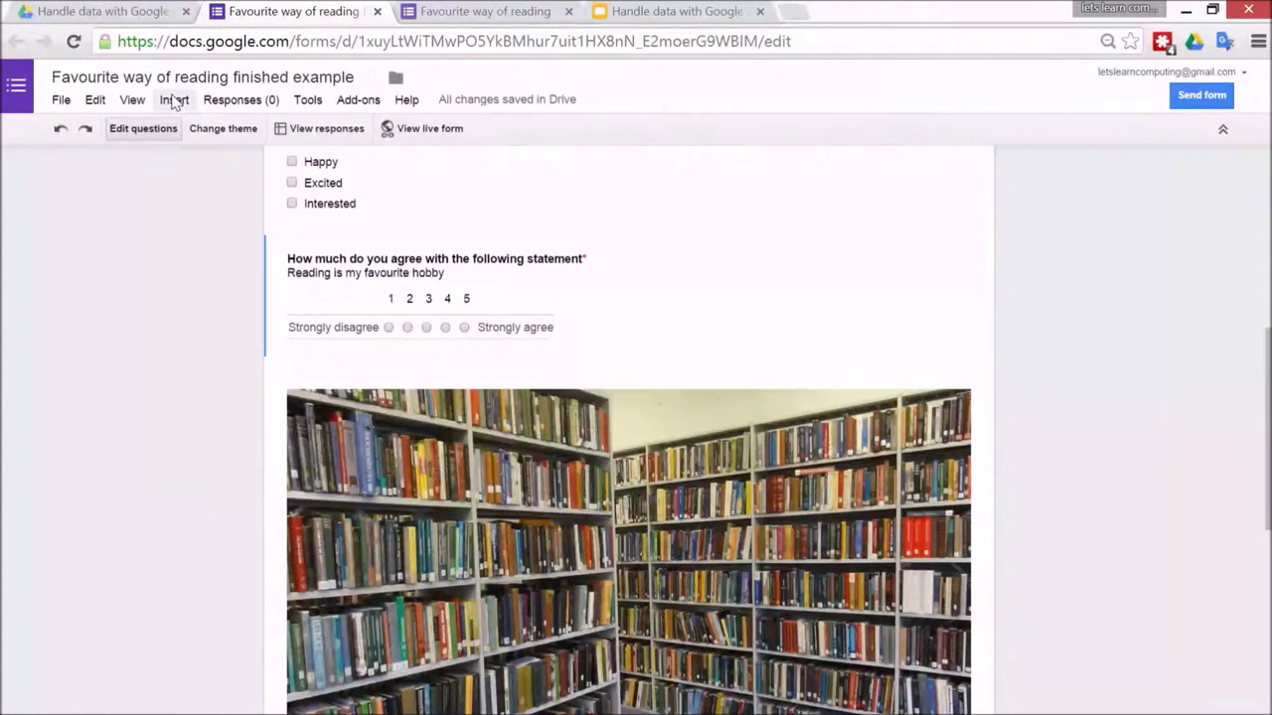
Review the library image and the grid question "How much do you agree with these statements?" in the live form and editor, including the item types available to add
left_click(470, 11)
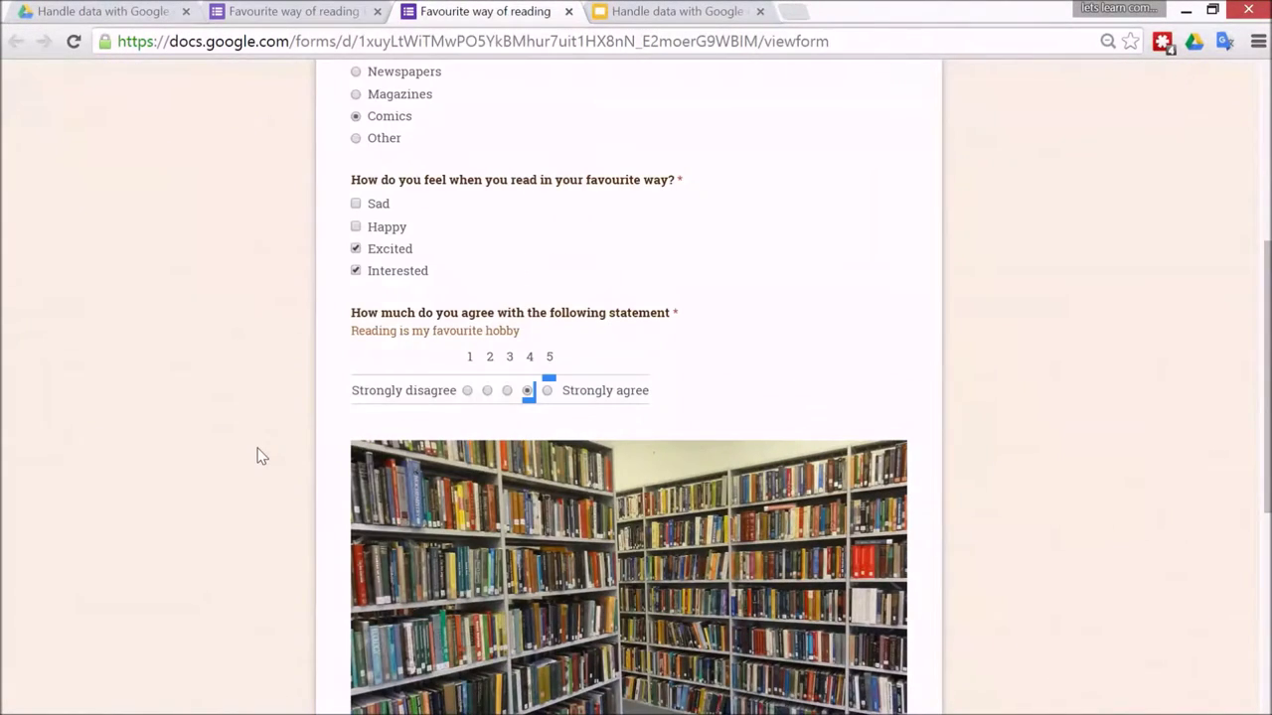
scroll(256, 456, "down", 5)
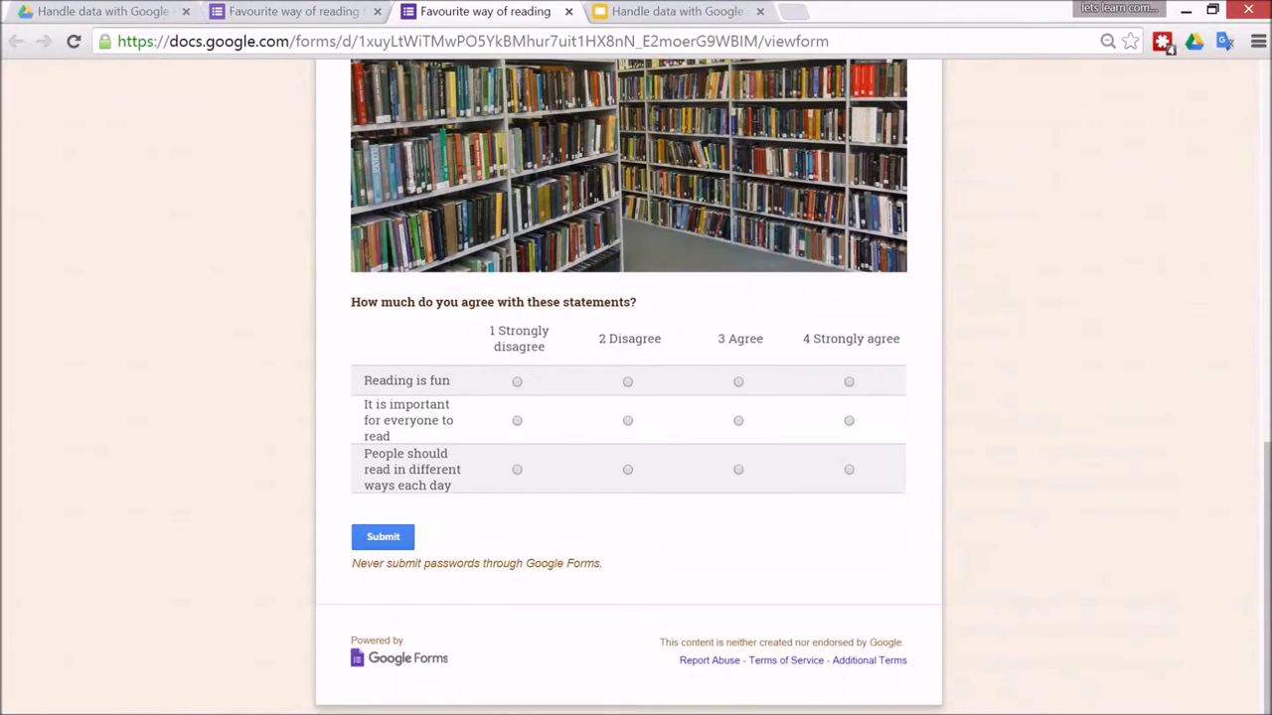
left_click(288, 11)
scroll(212, 364, "down", 3)
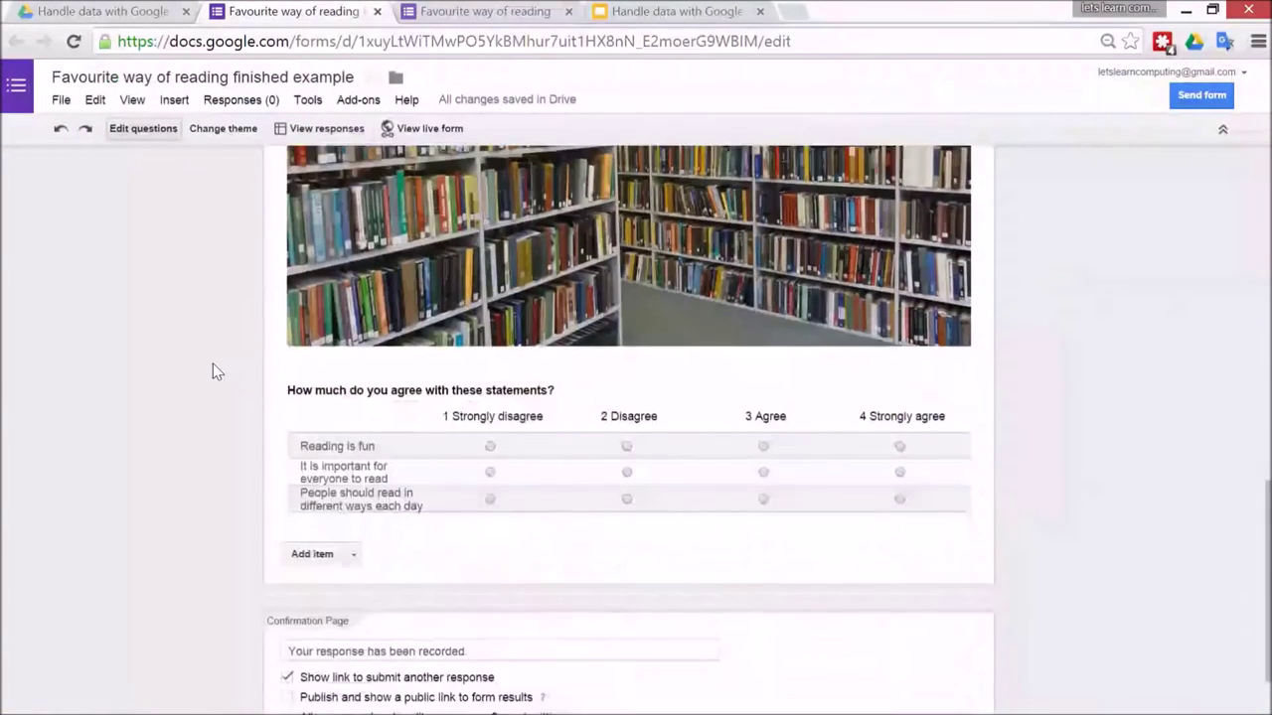
scroll(212, 364, "down", 1)
left_click(353, 470)
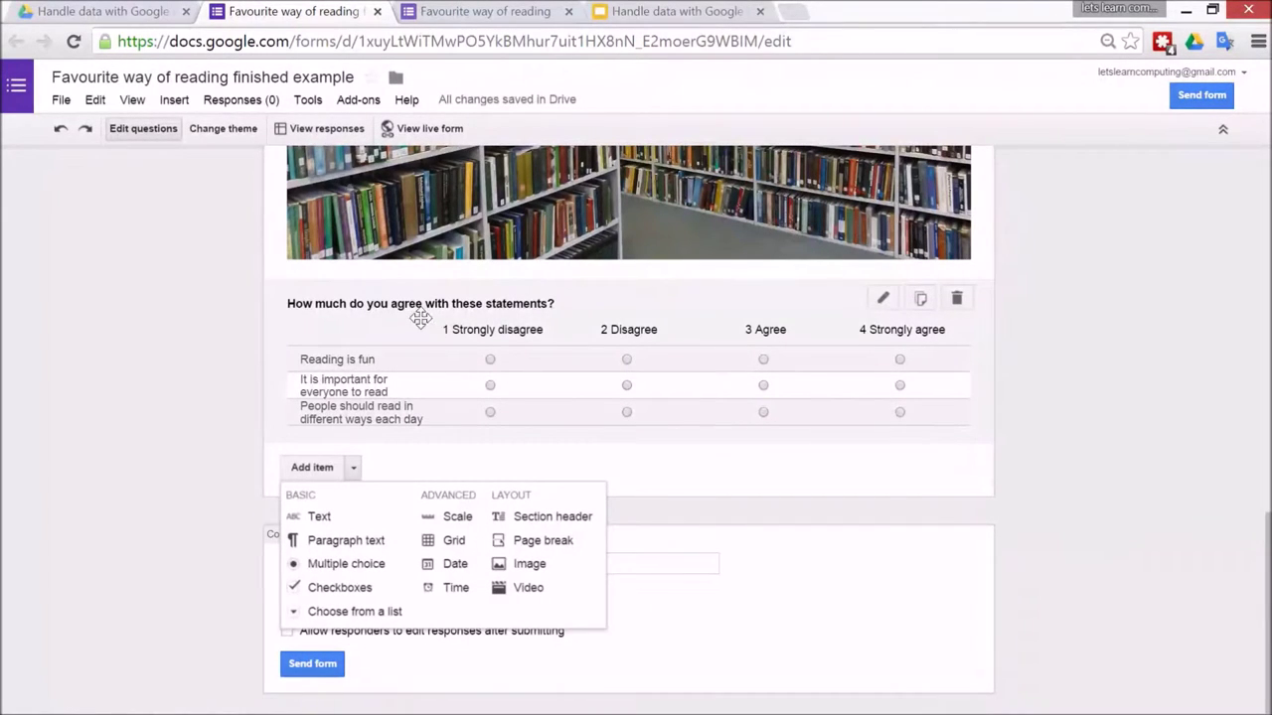
left_click(169, 509)
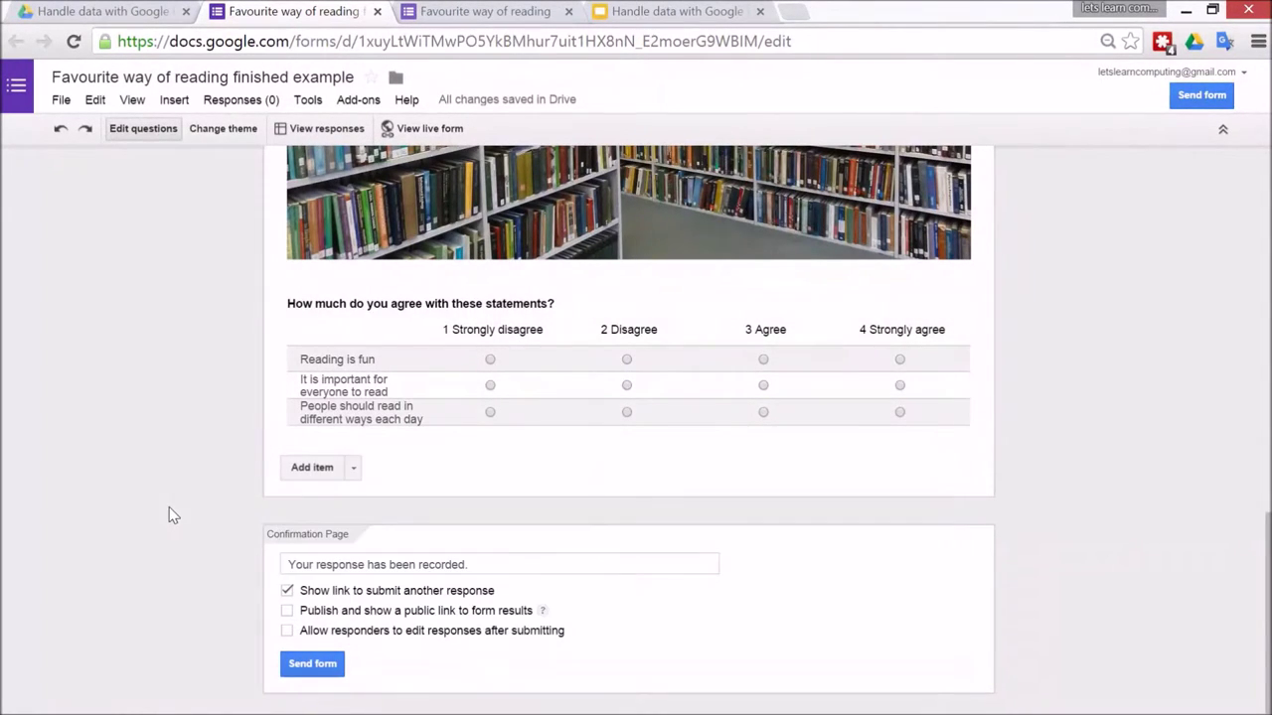
left_click(494, 8)
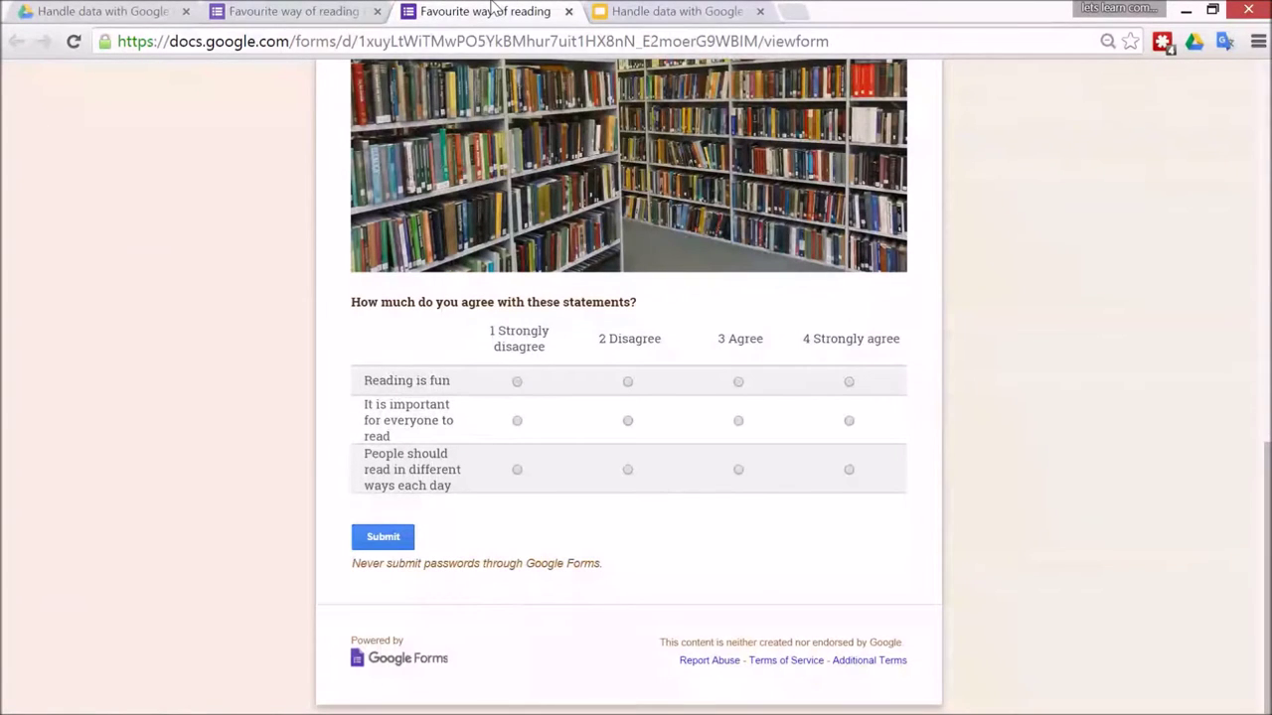
Switch to the lesson presentation, view the Challenge activities slide, and return to the start of the live form
left_click(676, 11)
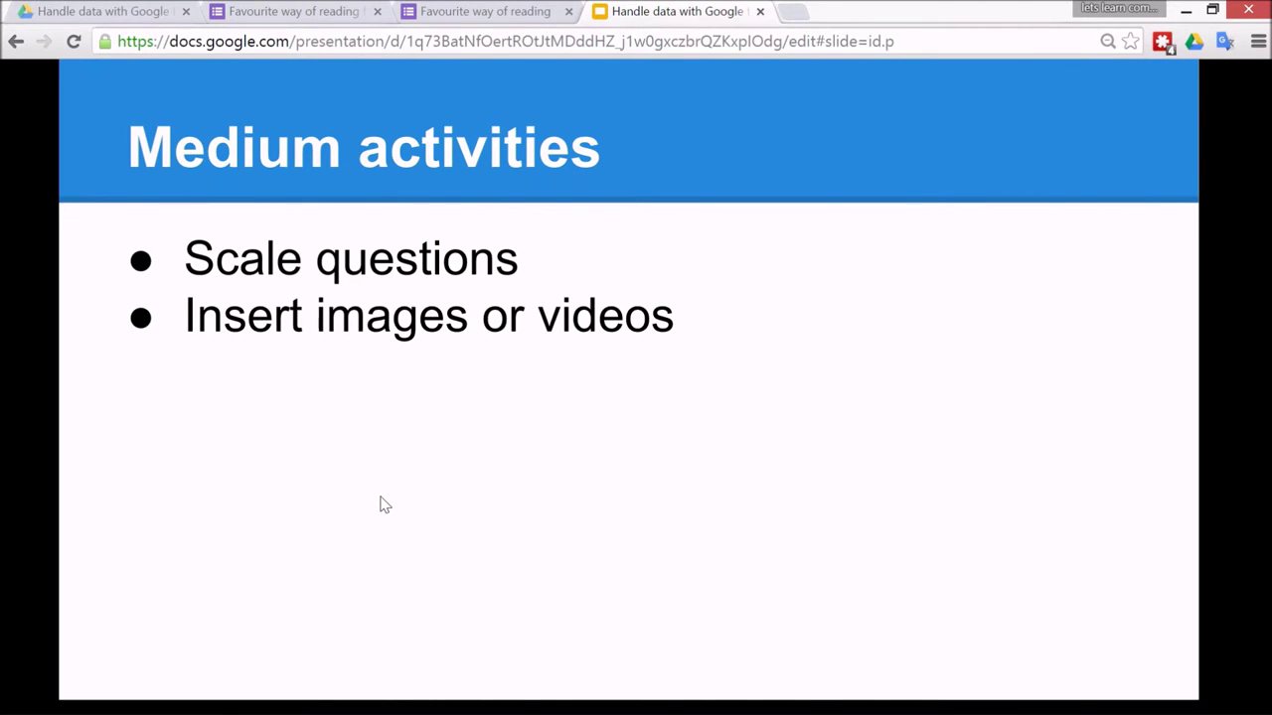
key("Right")
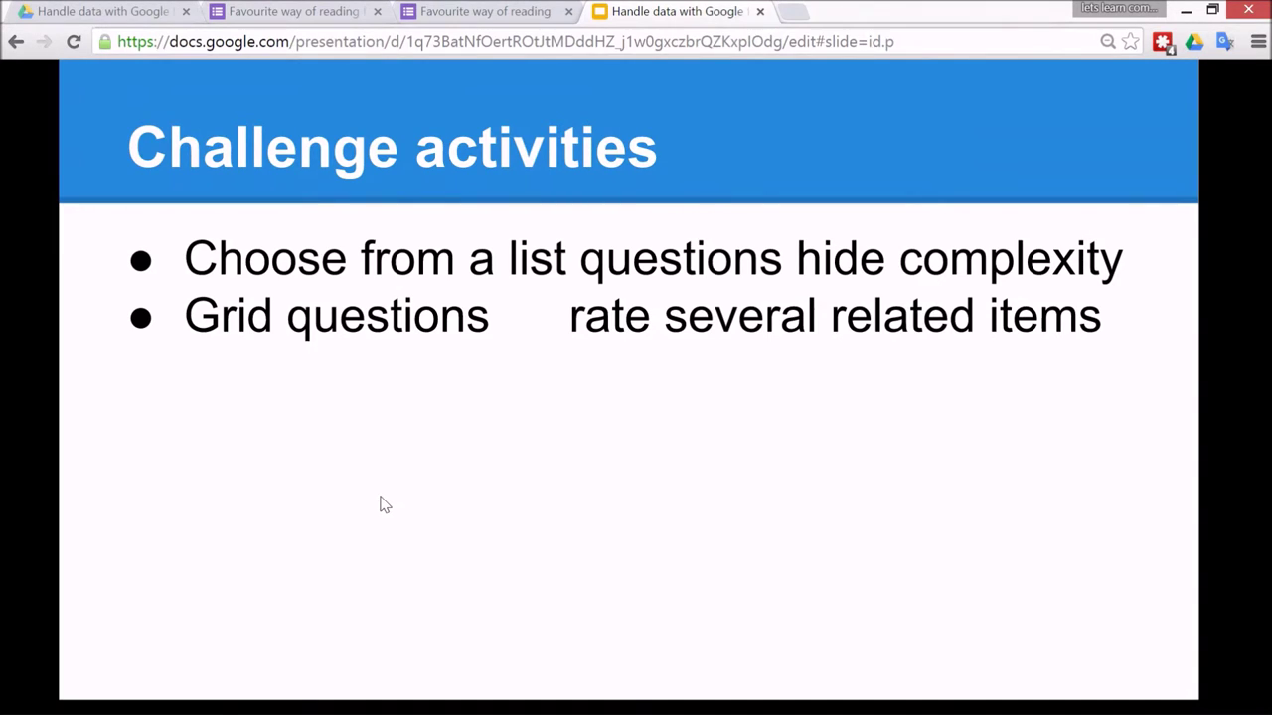
left_click(444, 10)
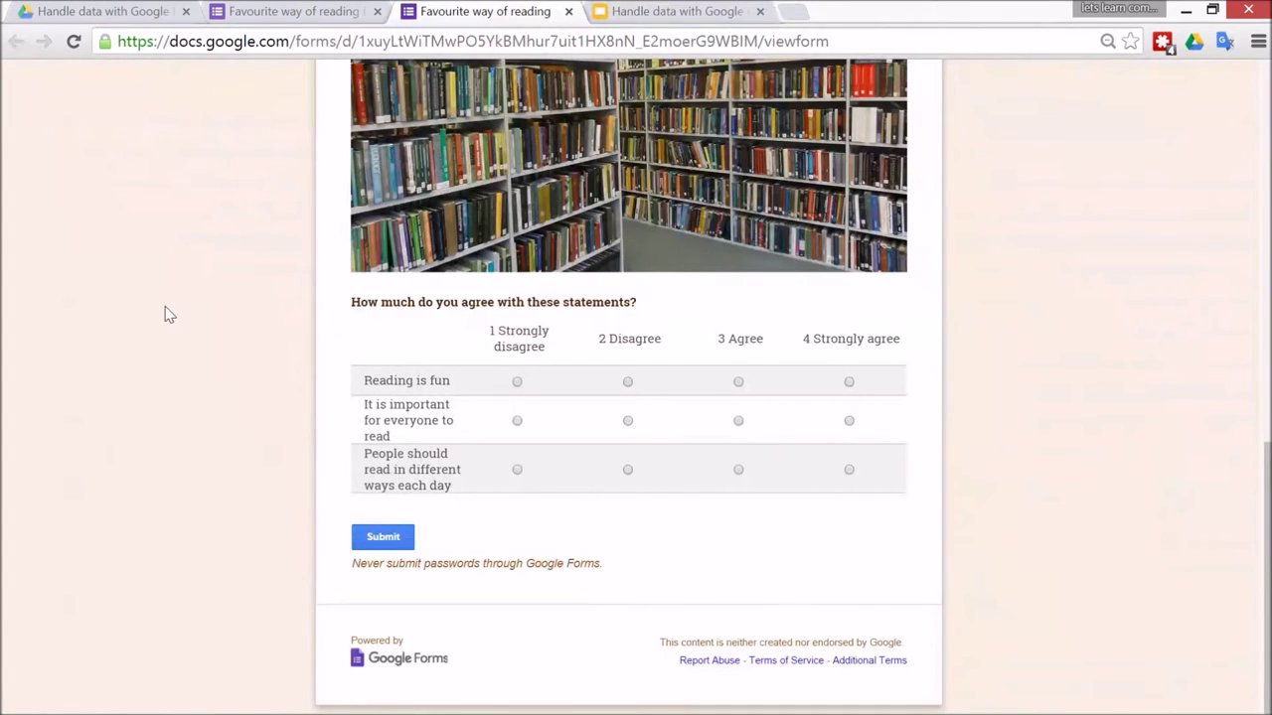
scroll(167, 315, "up", 15)
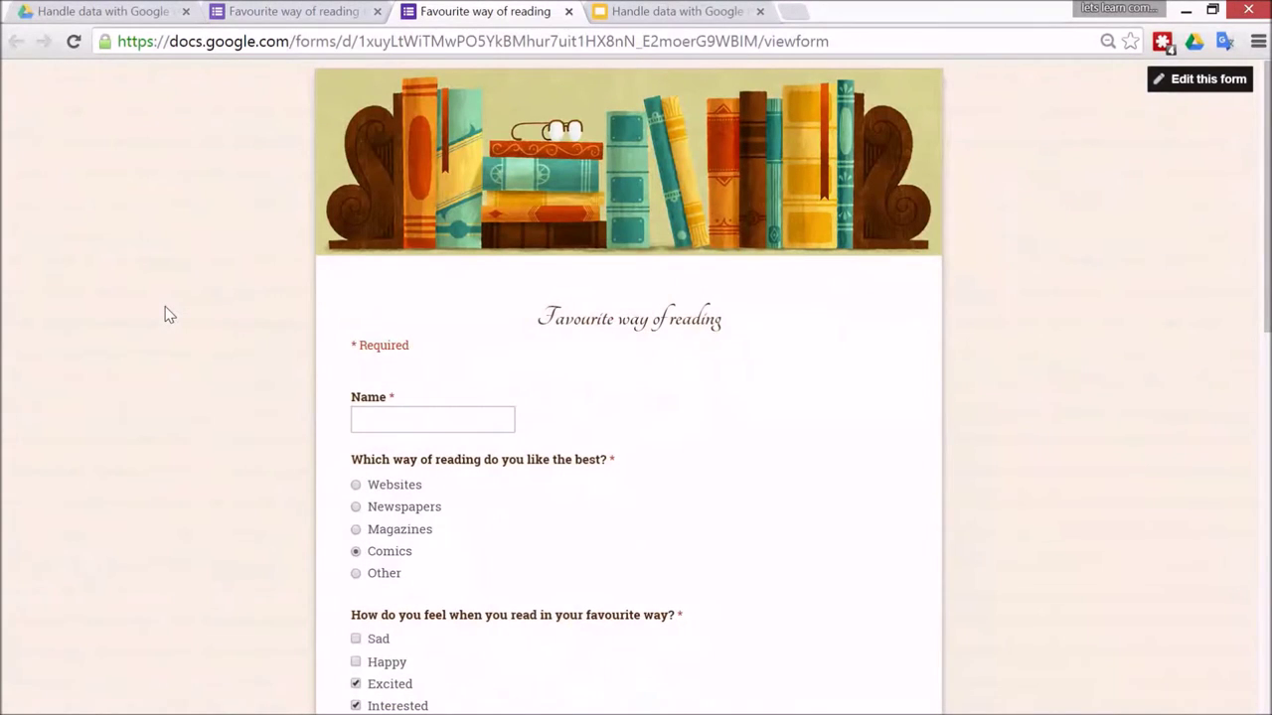
Open the finished example form's sending options from the editor and examine its link to share
left_click(288, 8)
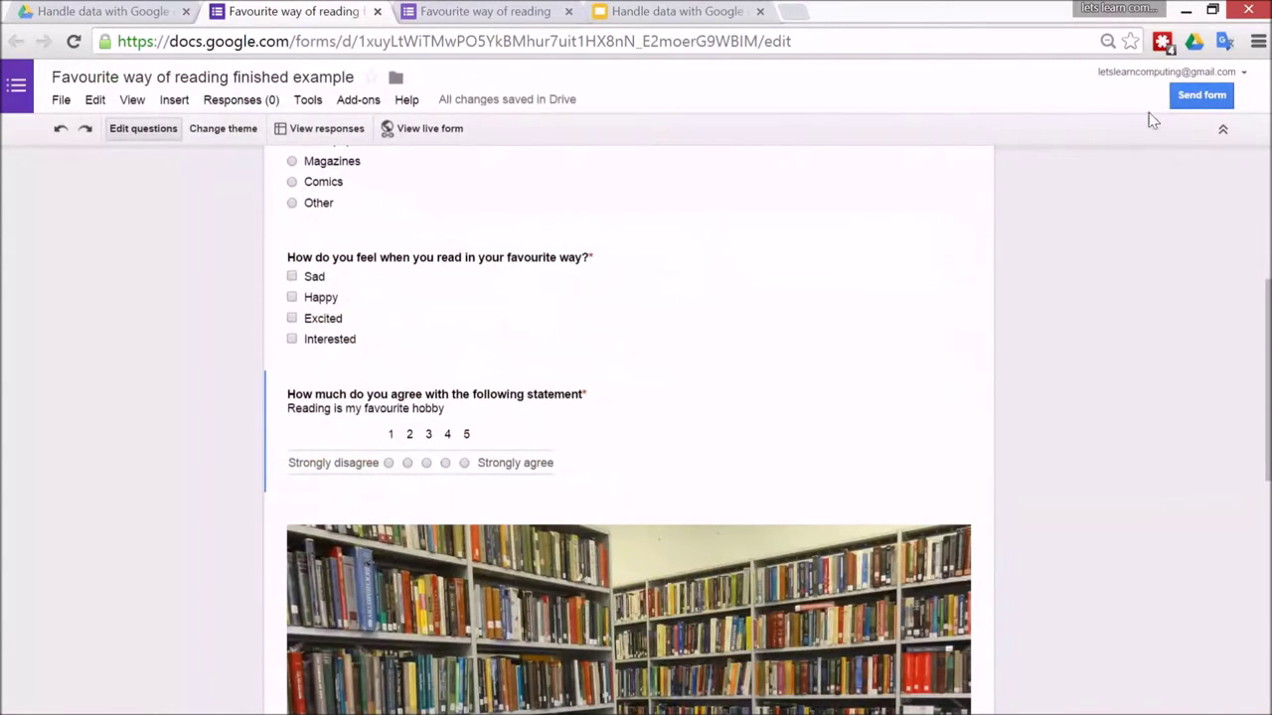
left_click(1203, 97)
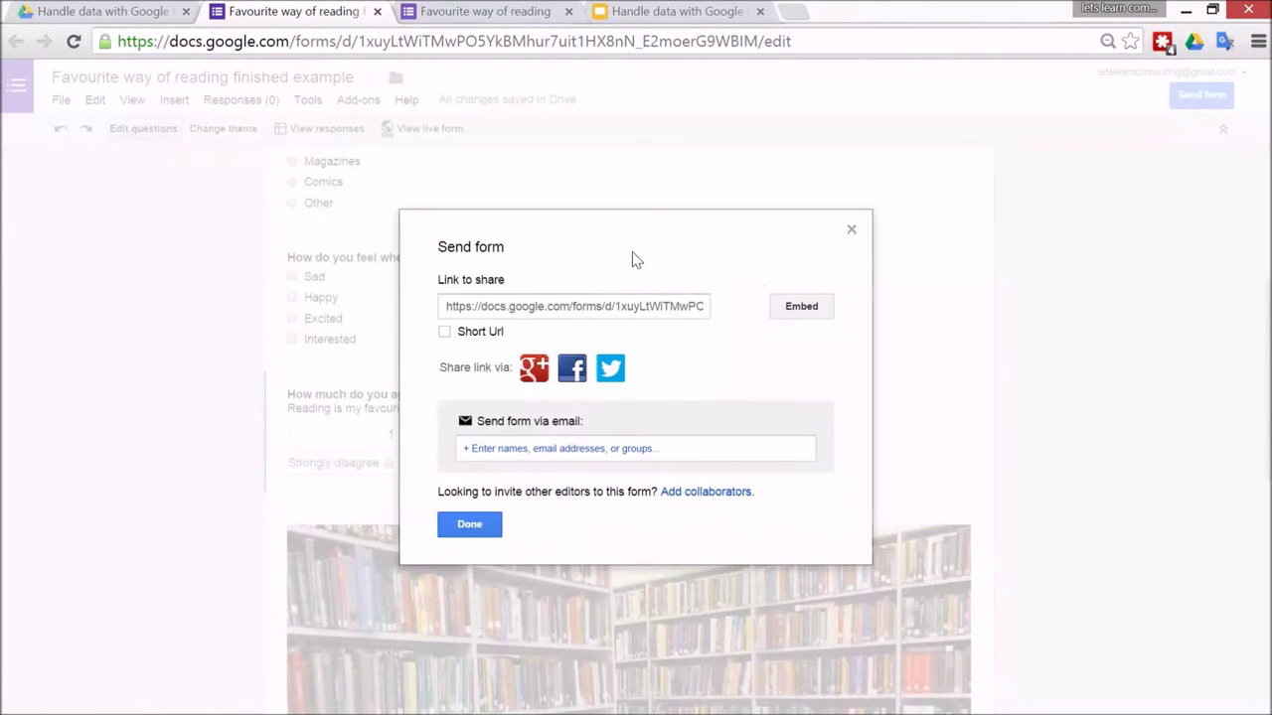
left_click(613, 306)
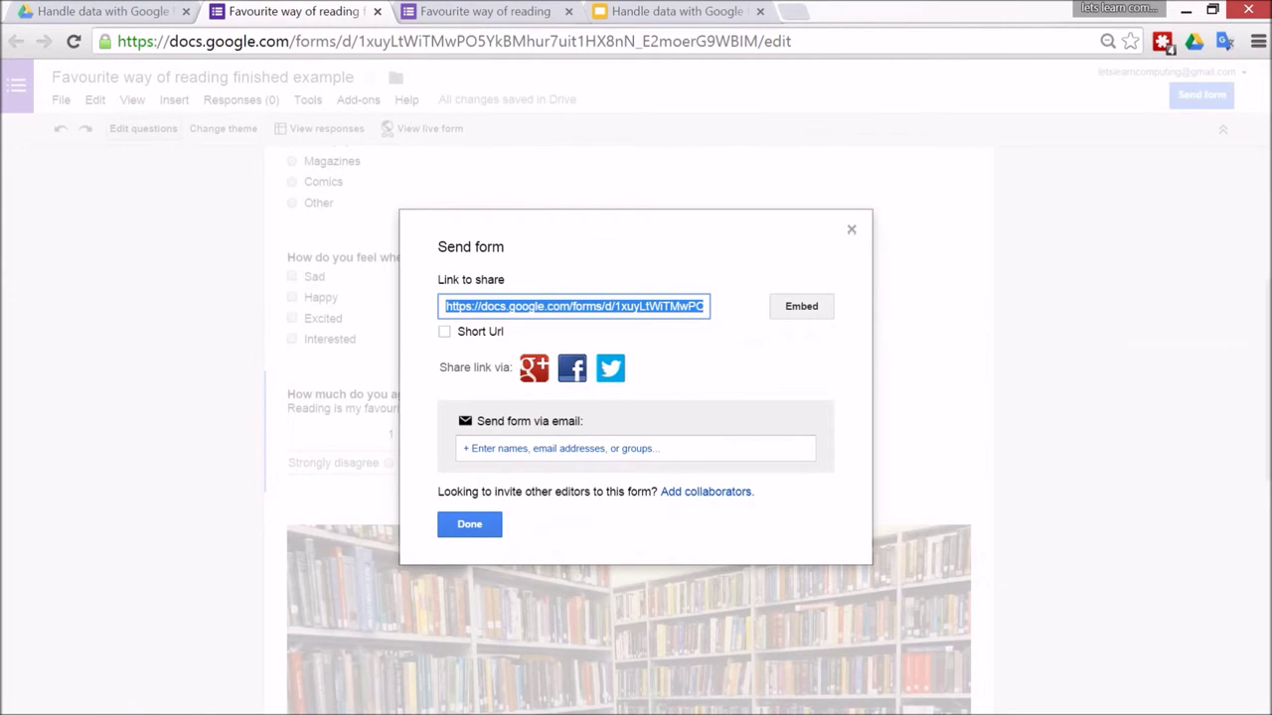
triple_click(587, 306)
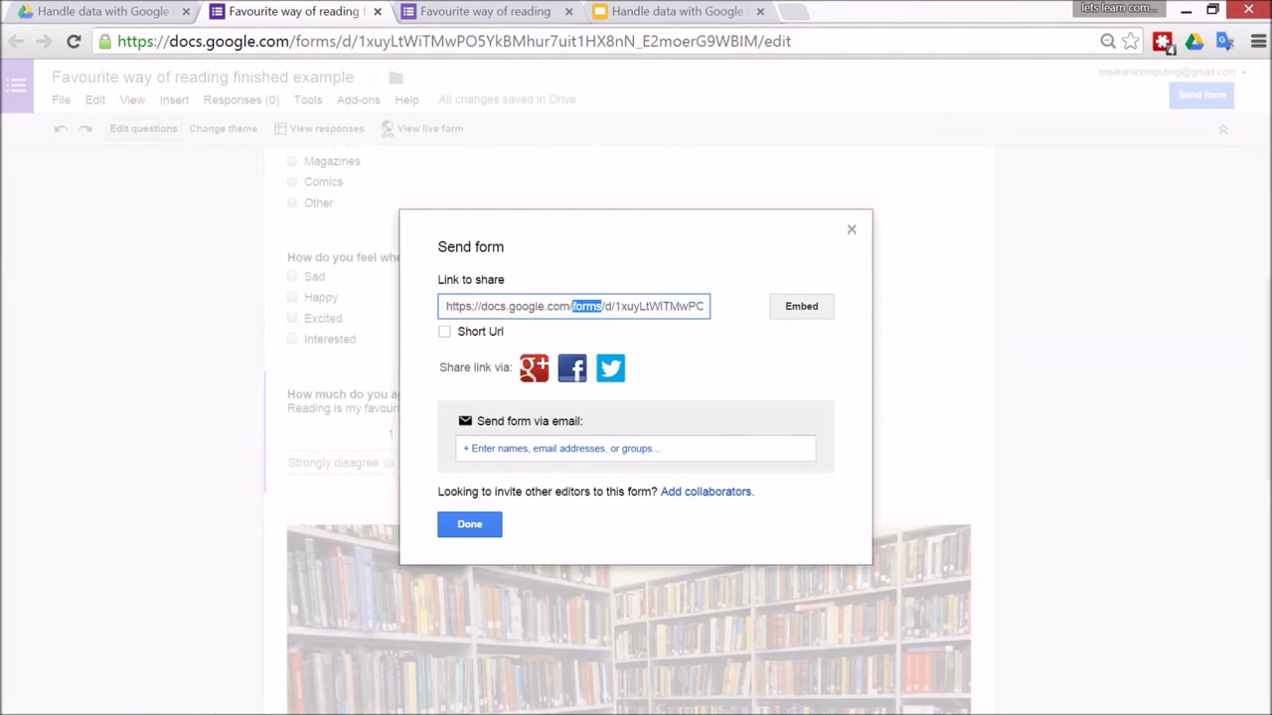
left_click(685, 374)
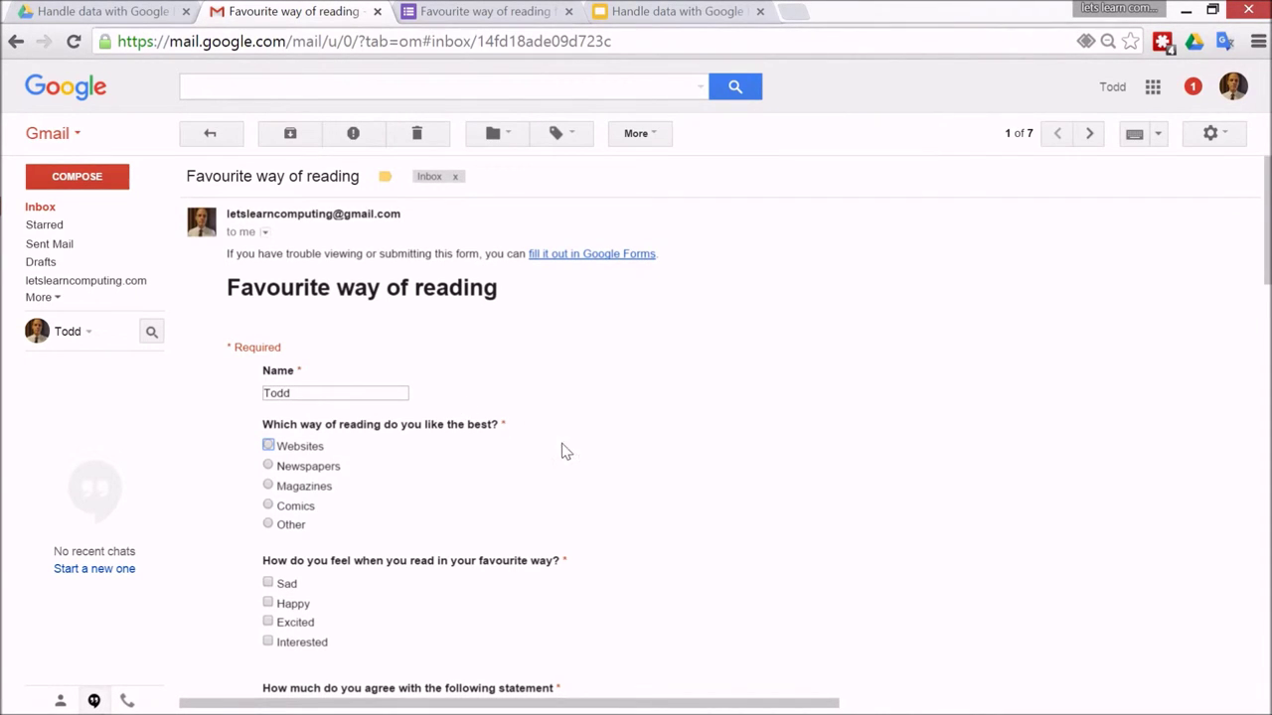
In the emailed form in Gmail, rate the three grid statements 3 Agree, 4 Strongly agree and 3 Agree, and submit the response
scroll(563, 451, "down", 1)
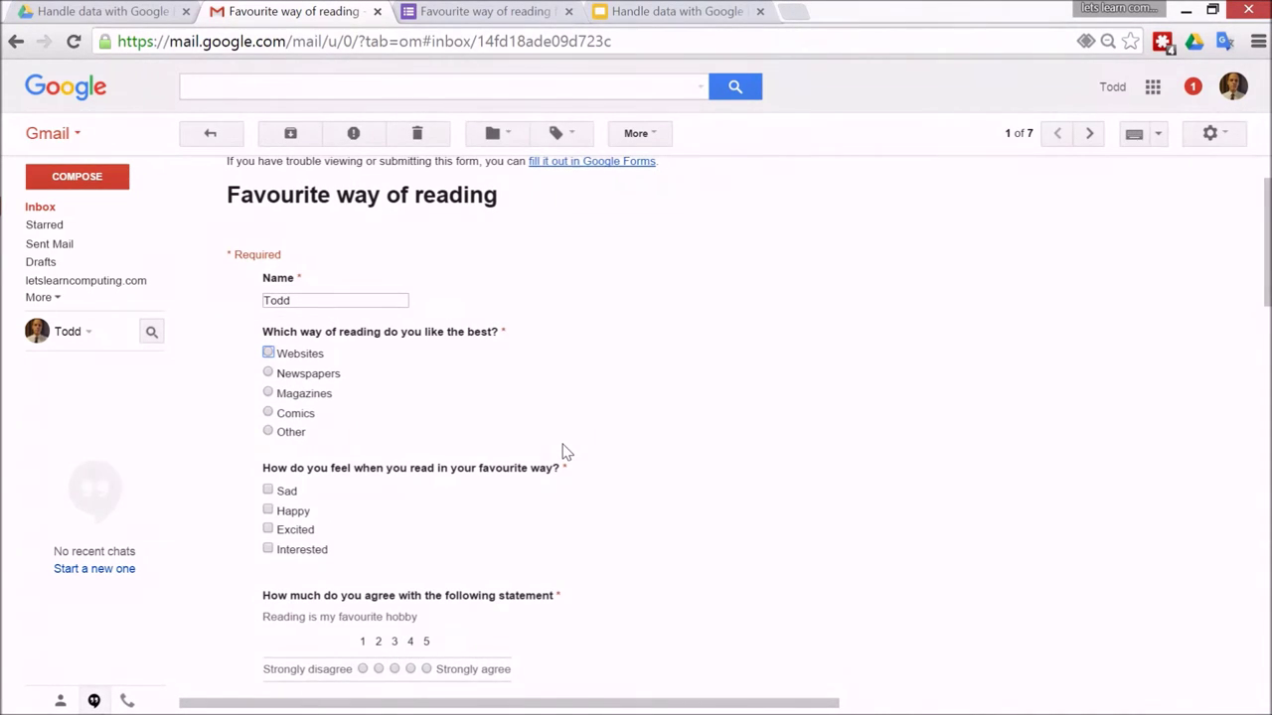
left_click(269, 375)
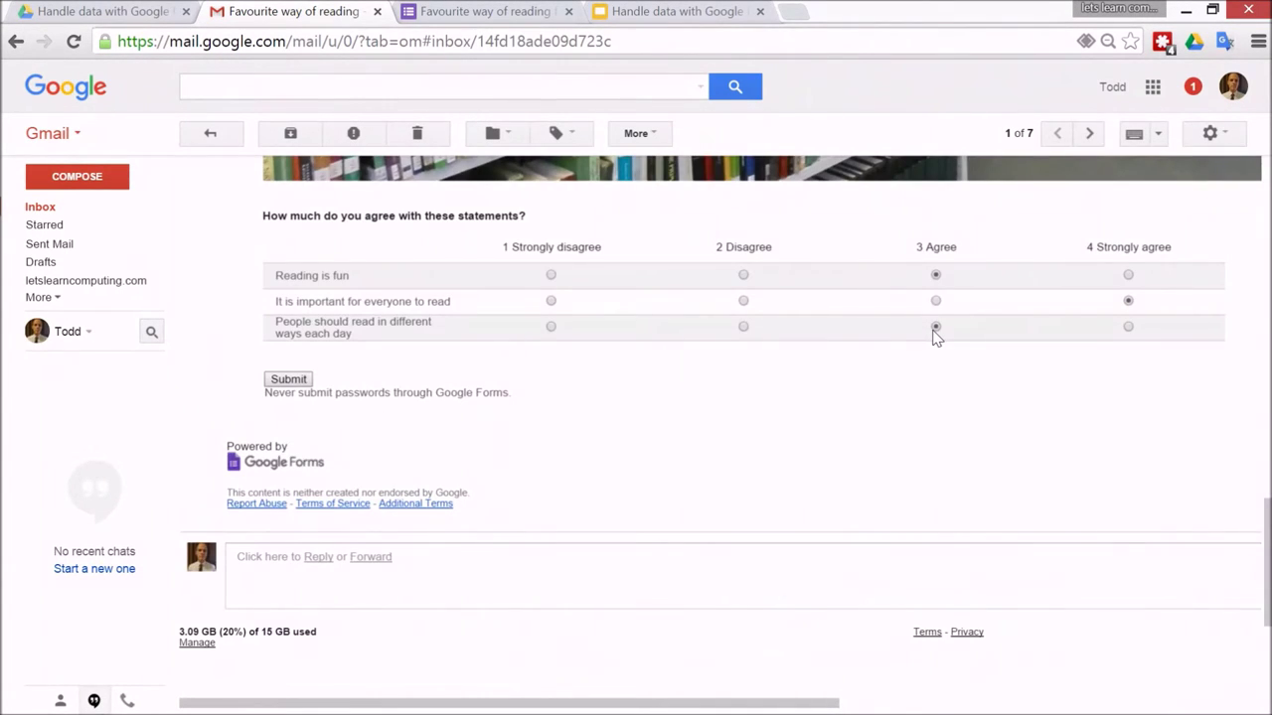
left_click(284, 383)
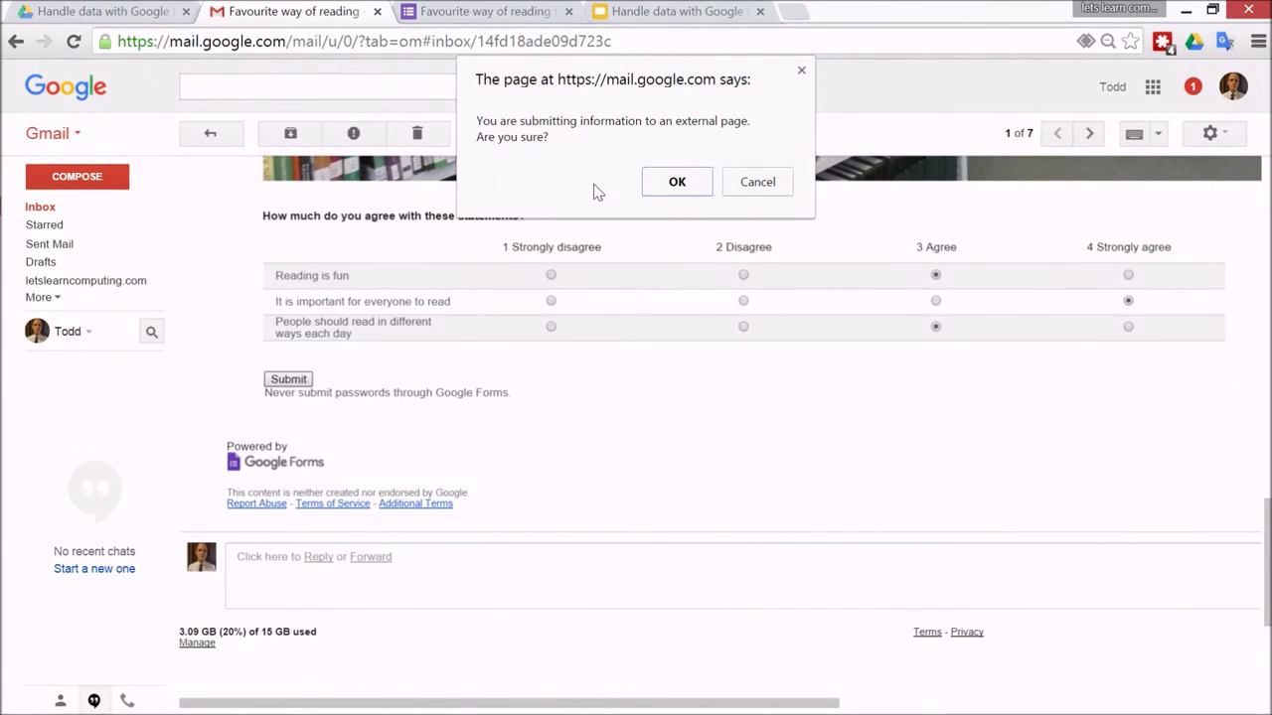
left_click(673, 182)
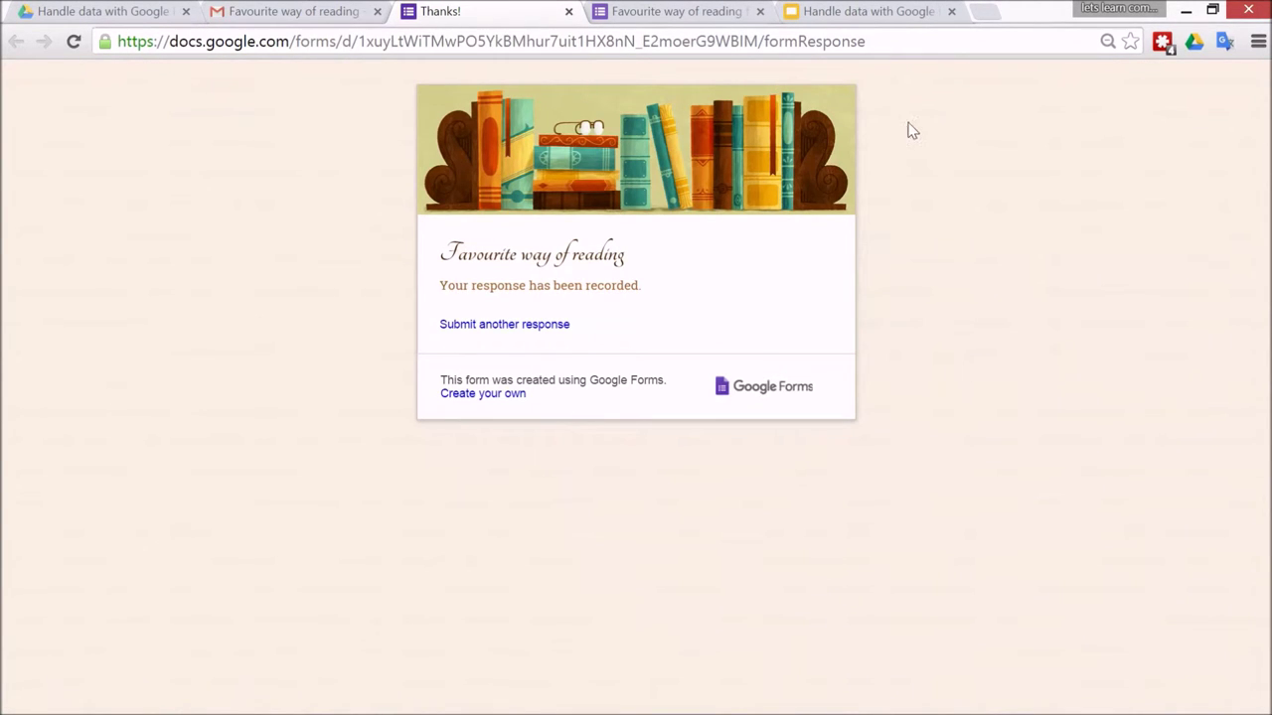
Open the finished example form's responses spreadsheet from the editor and wrap the text in the header row
left_click(672, 11)
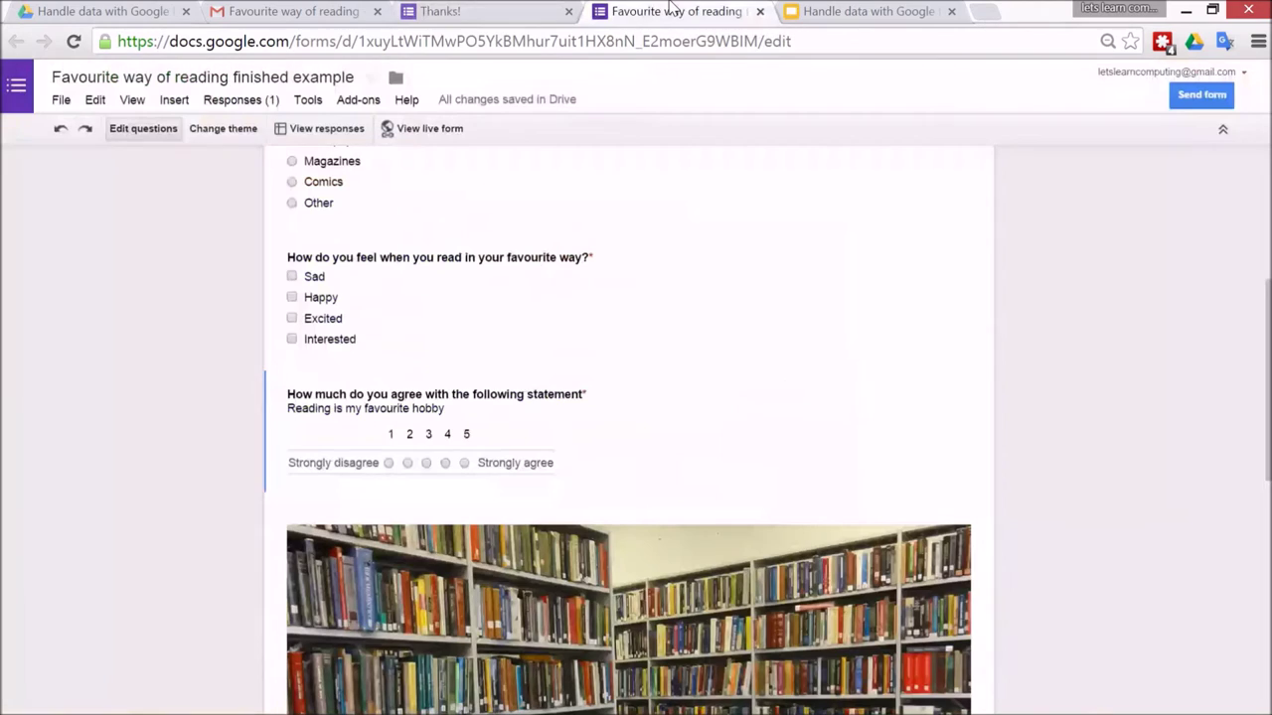
left_click(360, 137)
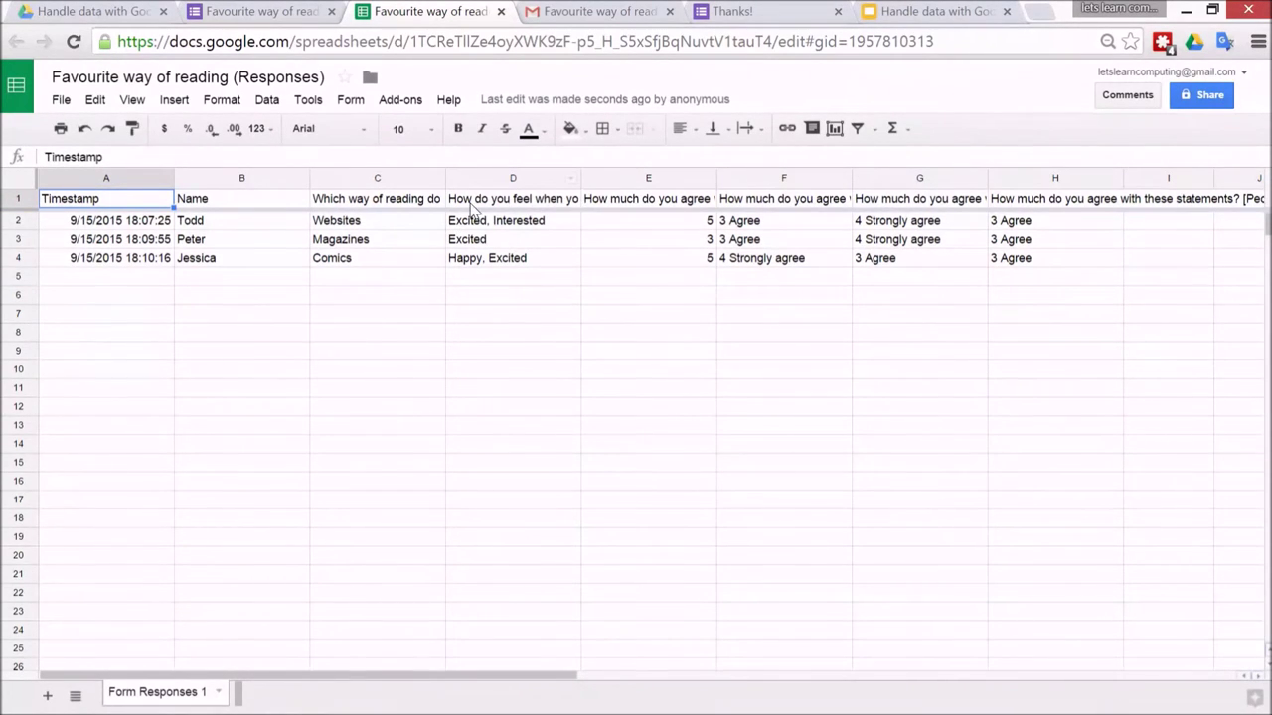
left_click(20, 197)
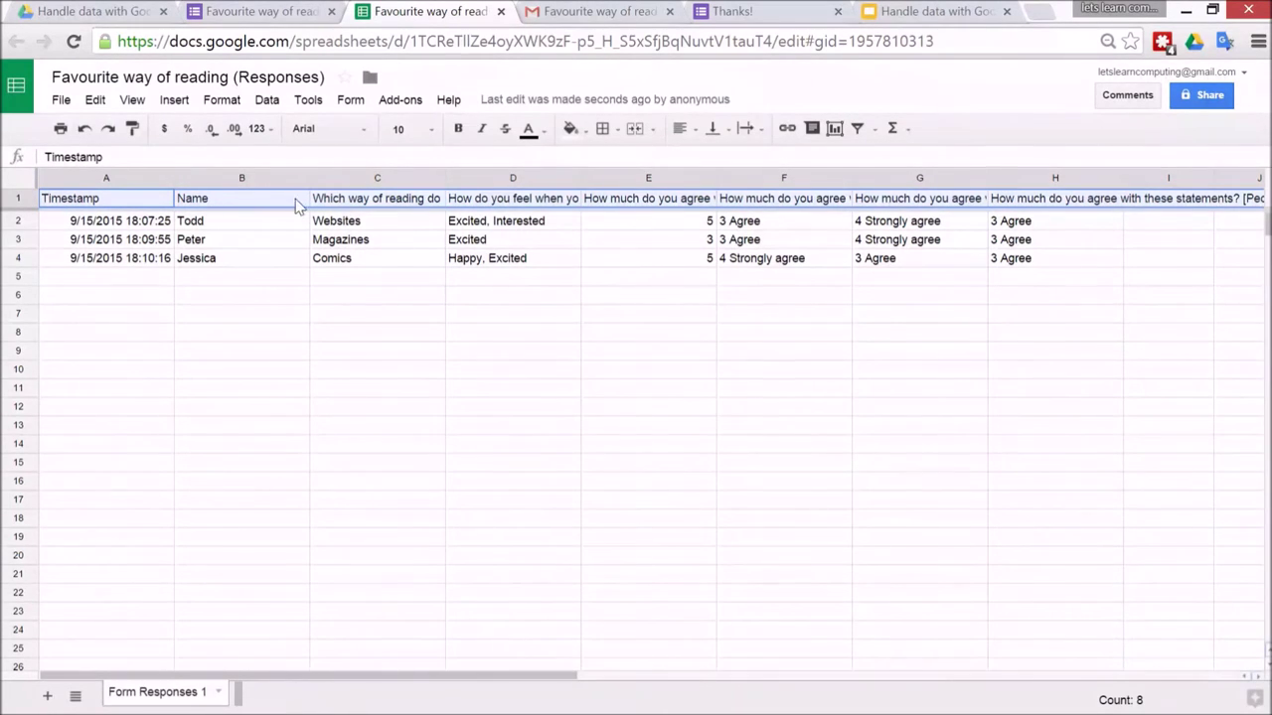
left_click(747, 129)
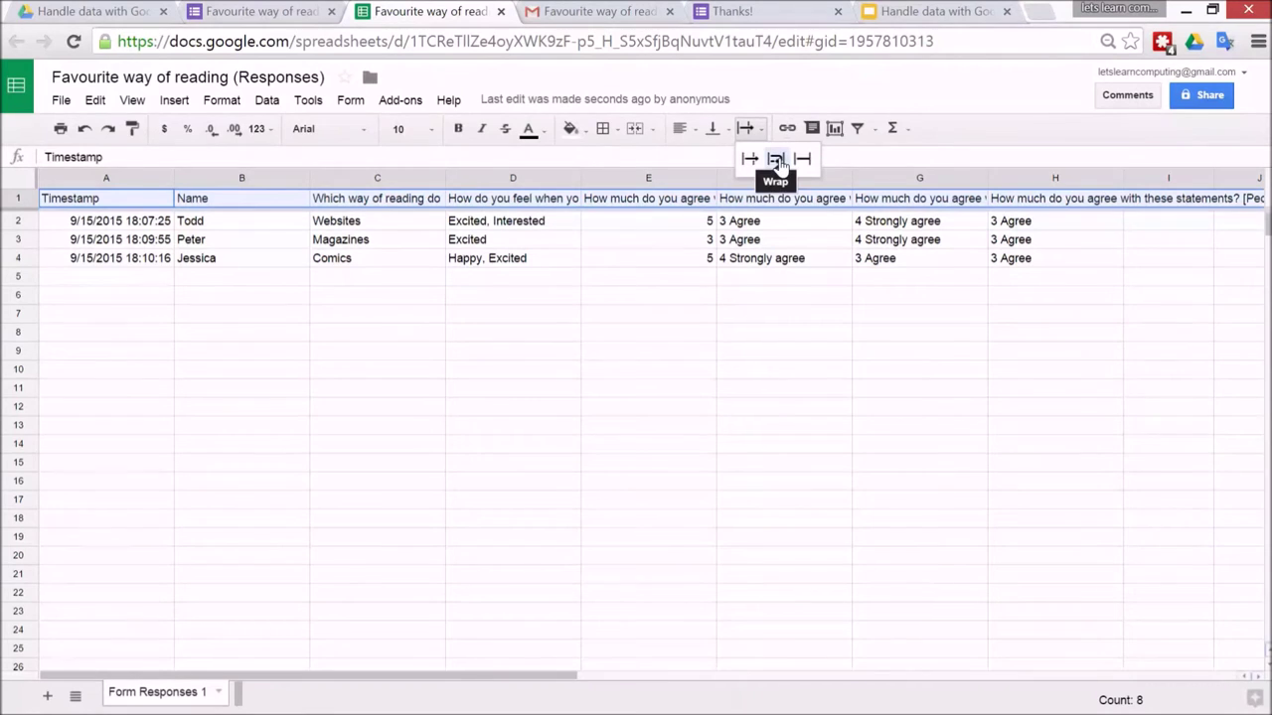
left_click(776, 157)
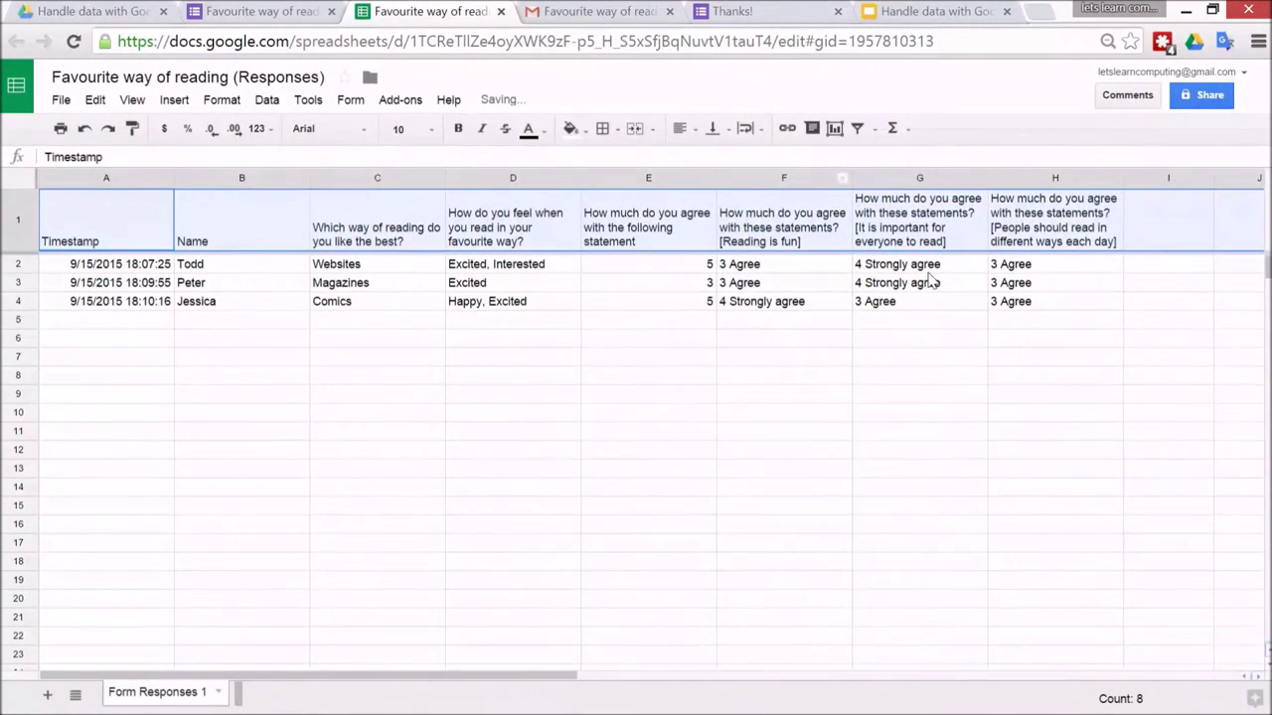
left_click(459, 360)
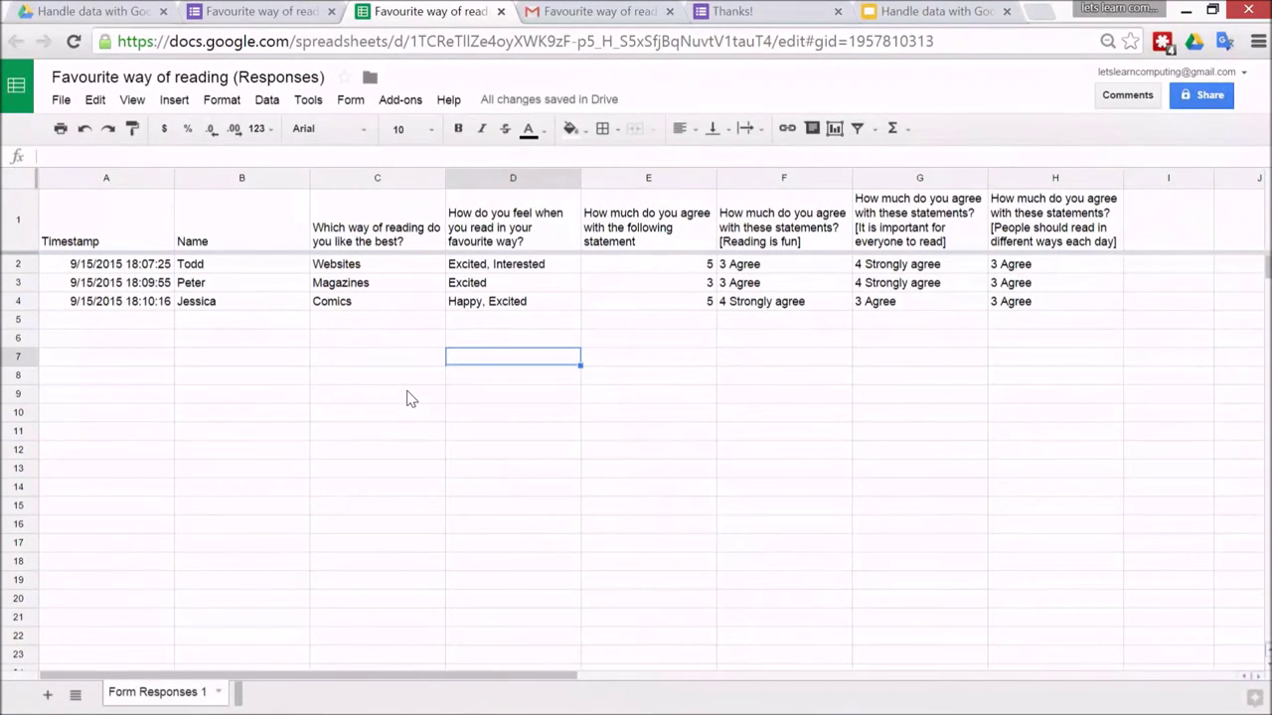
Sort the responses sheet A → Z by the column "Which way of reading do you like the best?"
left_click(402, 178)
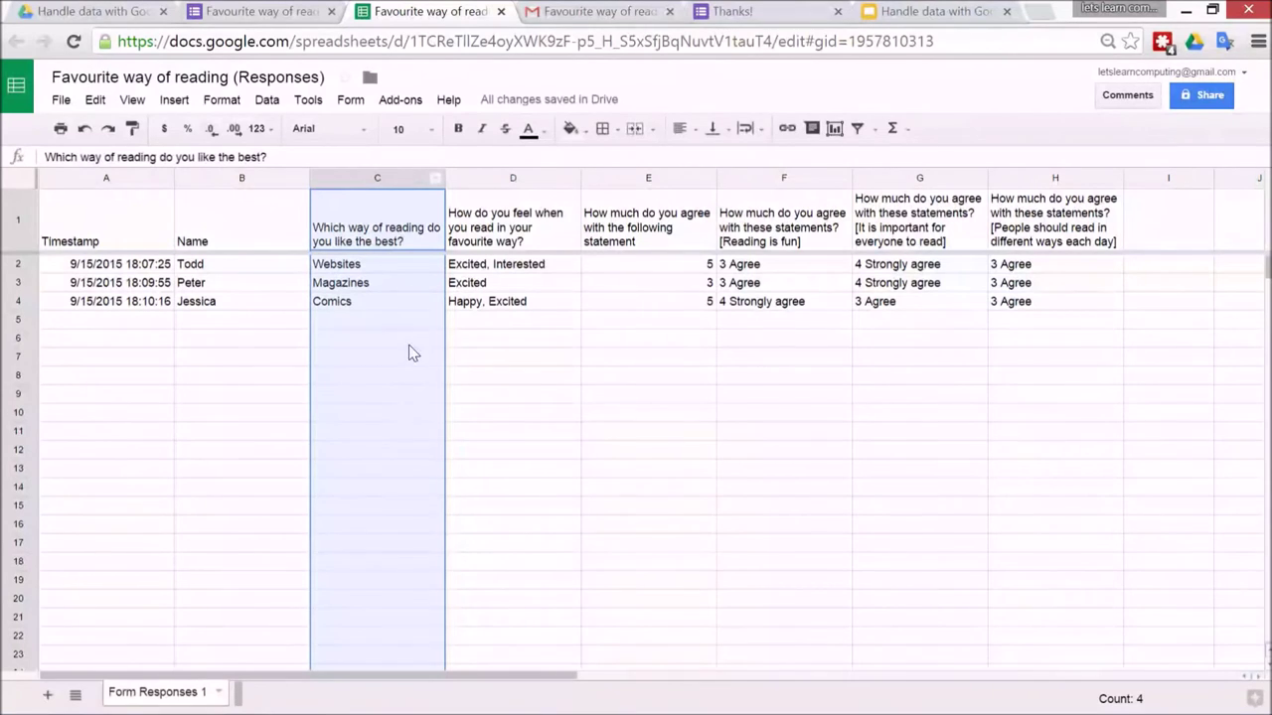
right_click(391, 176)
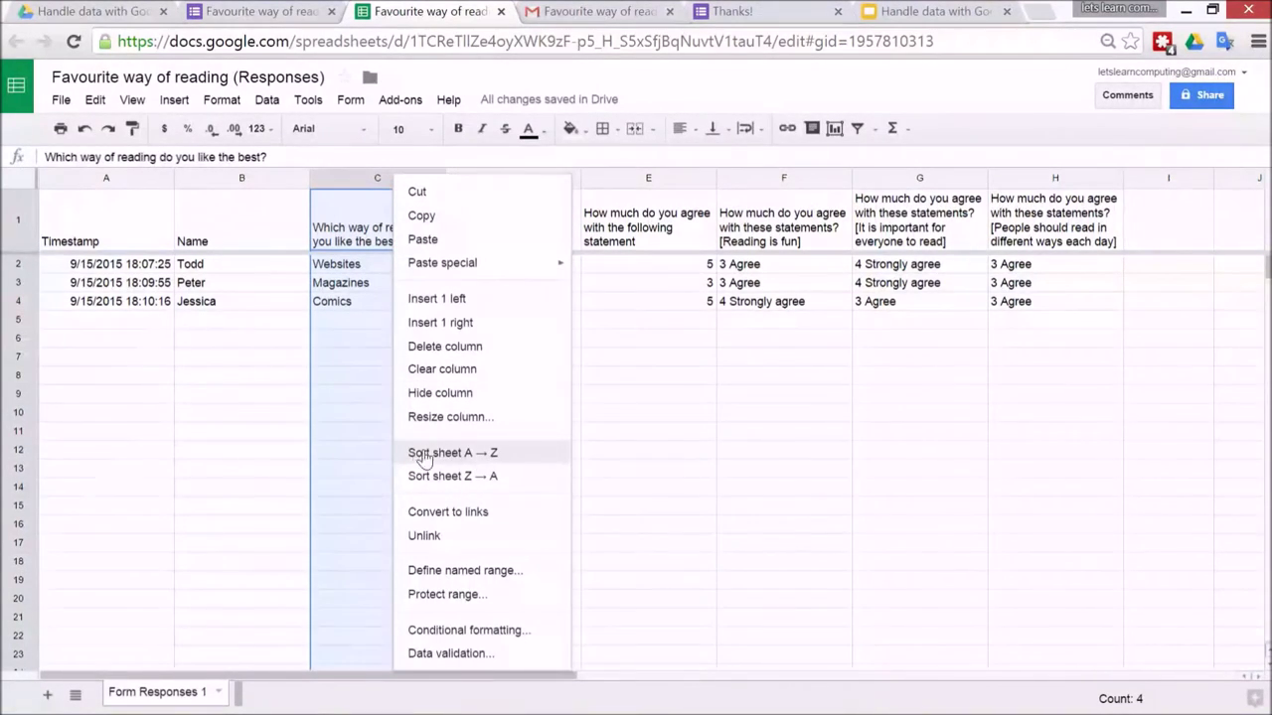
left_click(475, 455)
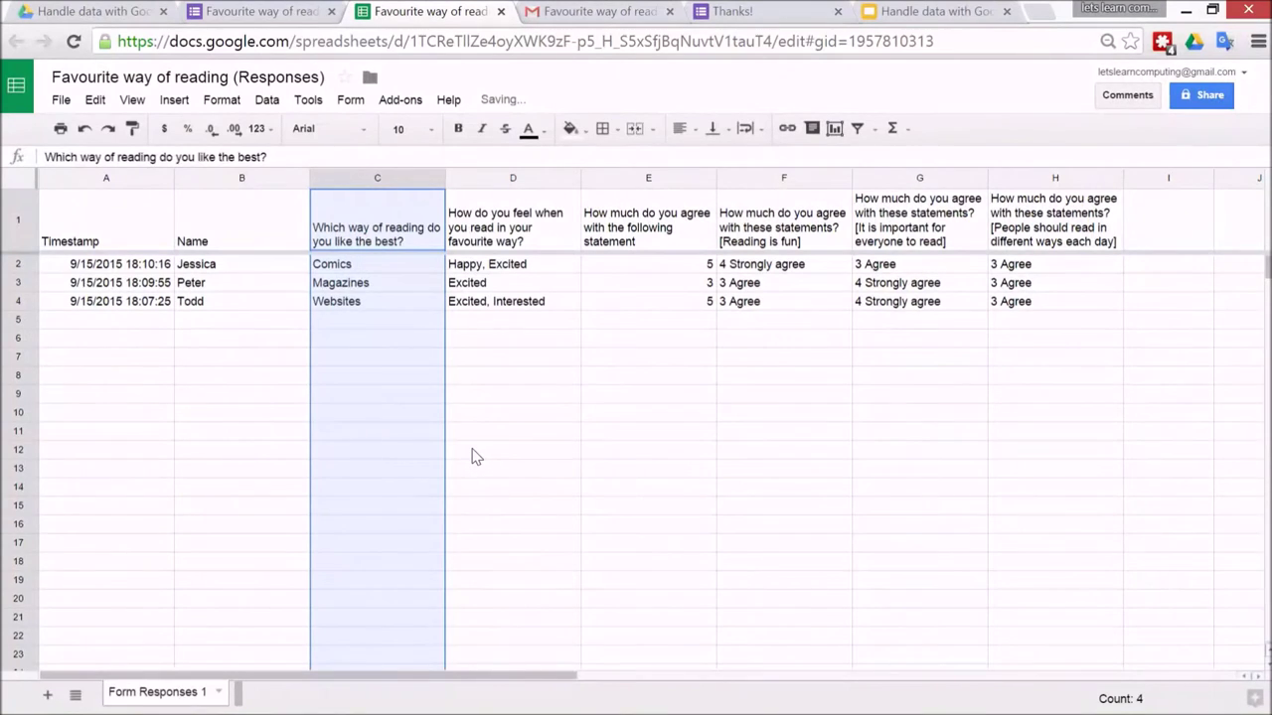
left_click(342, 306)
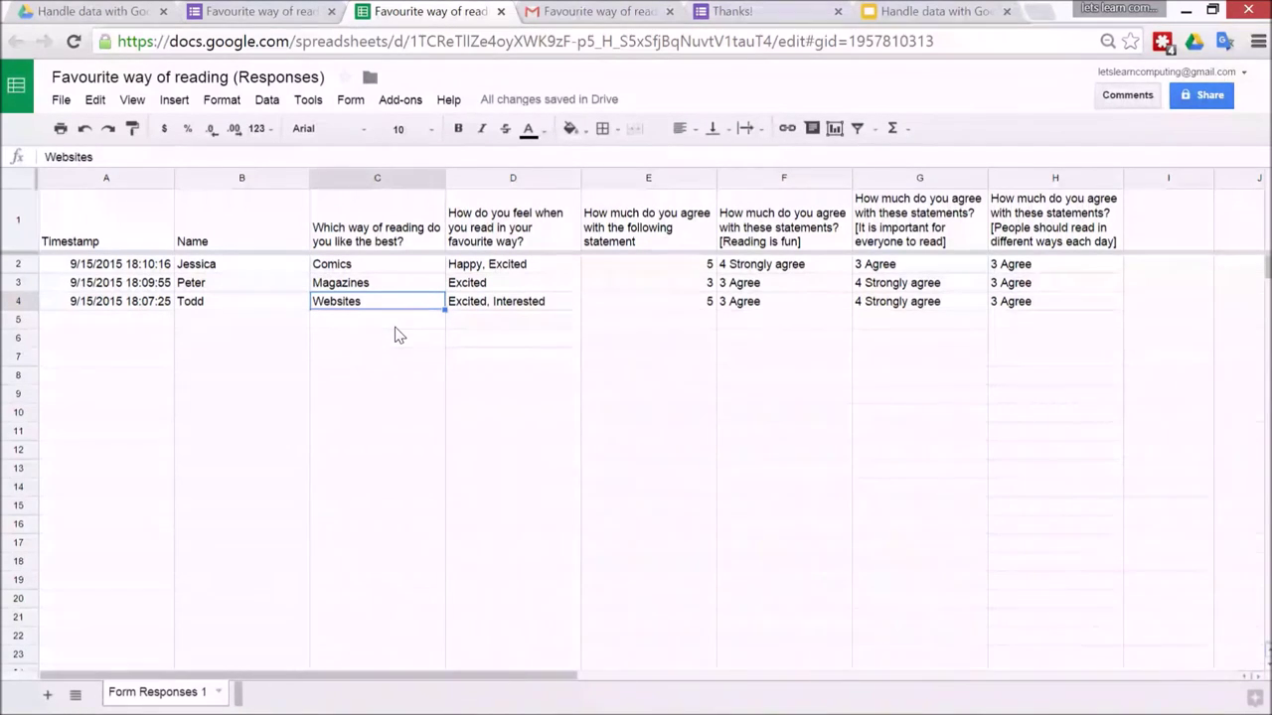
Open the form's summary of responses from the responses spreadsheet and examine the charts for each question and the number of daily responses
left_click(294, 342)
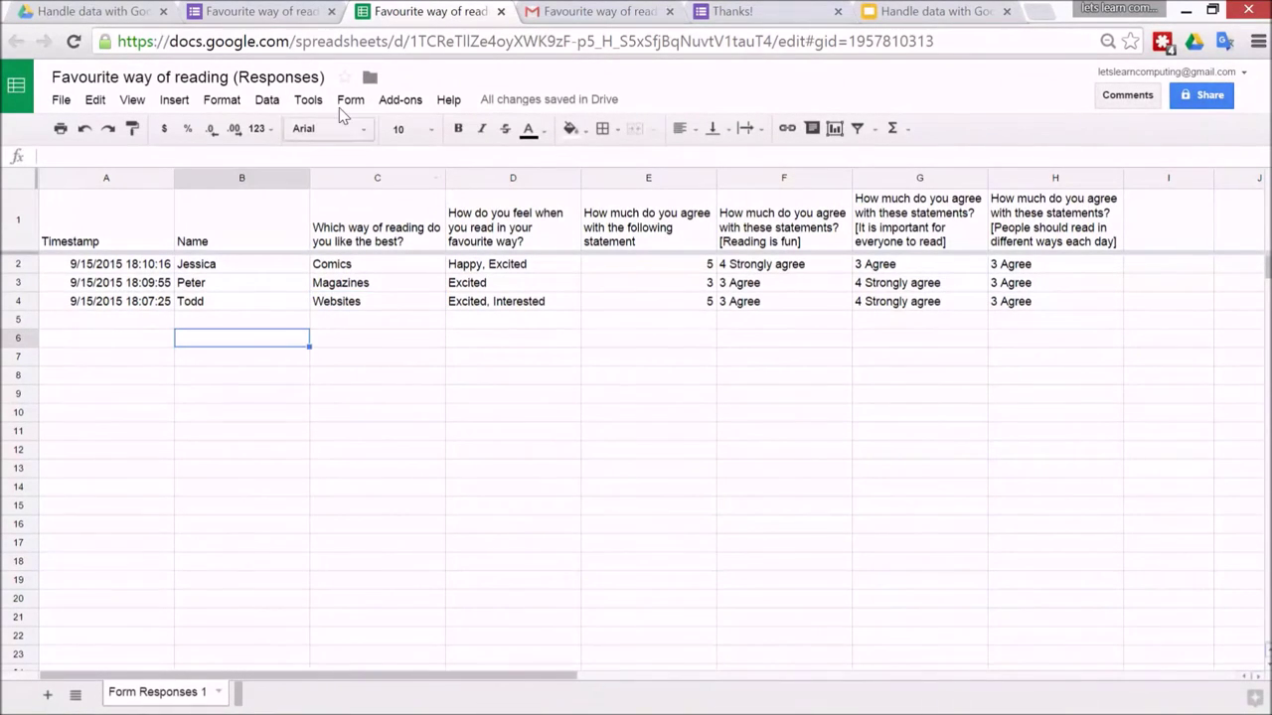
left_click(342, 103)
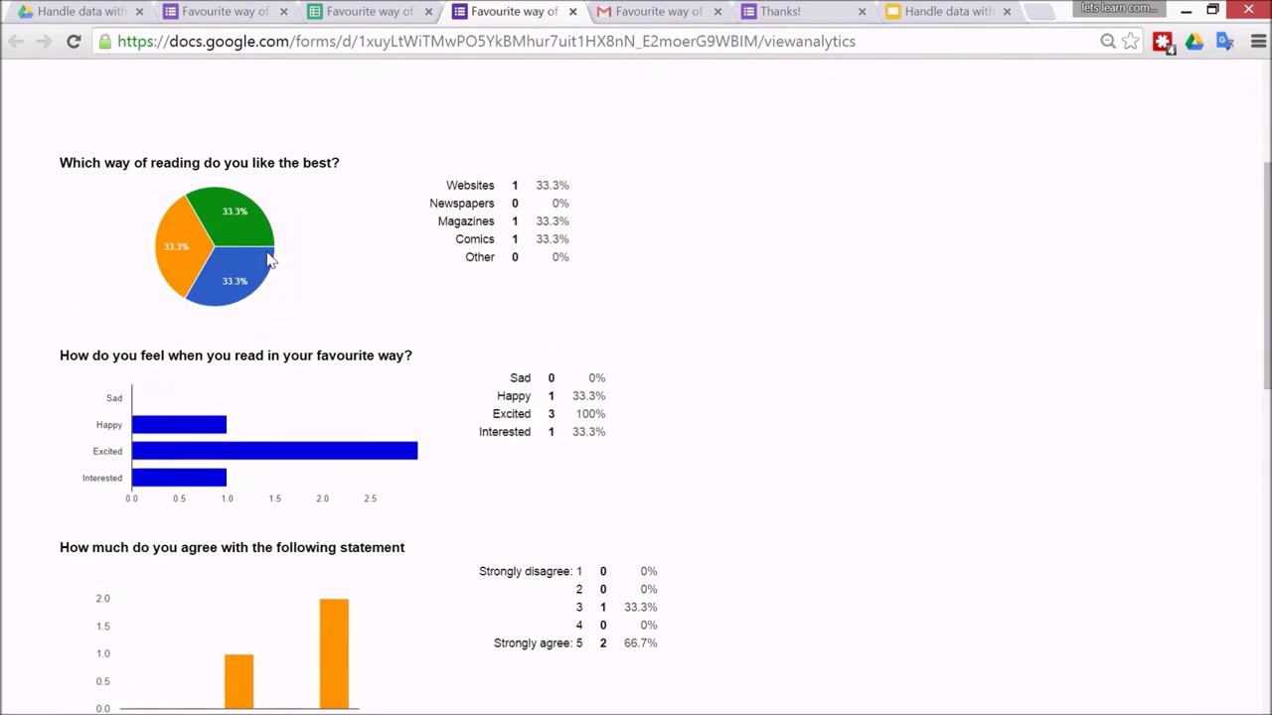
mouse_move(214, 187)
scroll(662, 427, "down", 2)
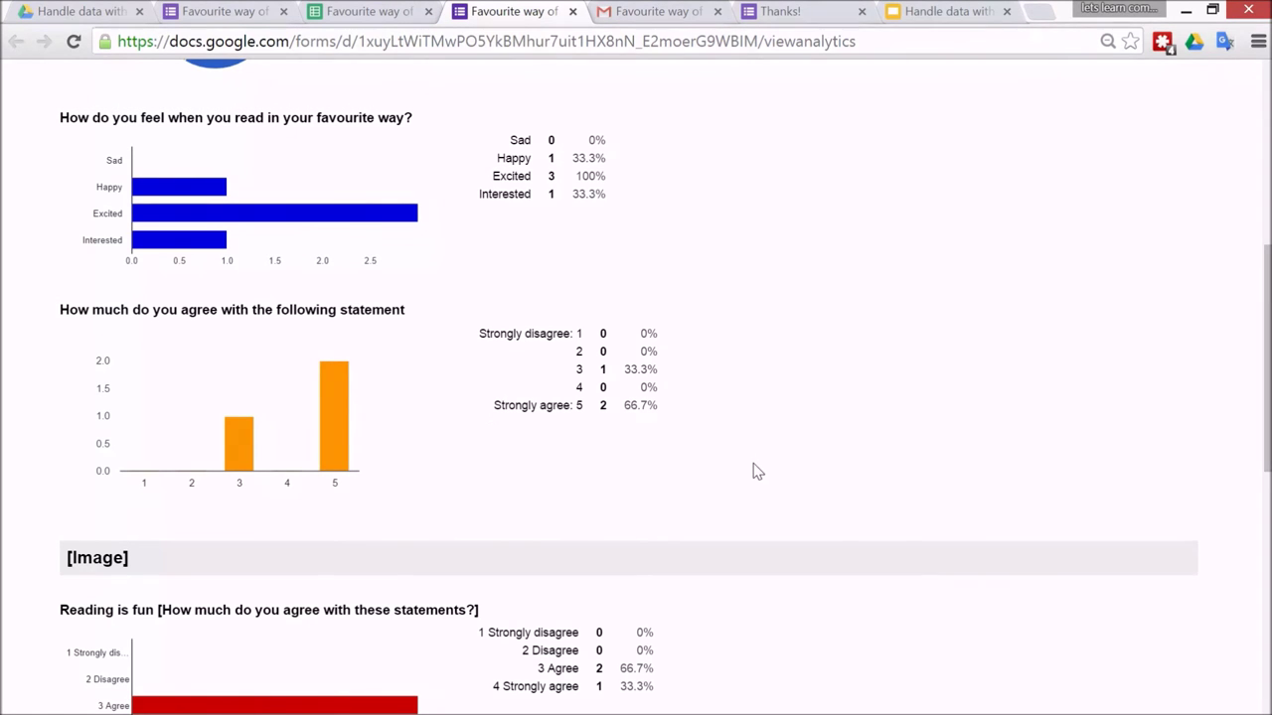
scroll(753, 468, "down", 4)
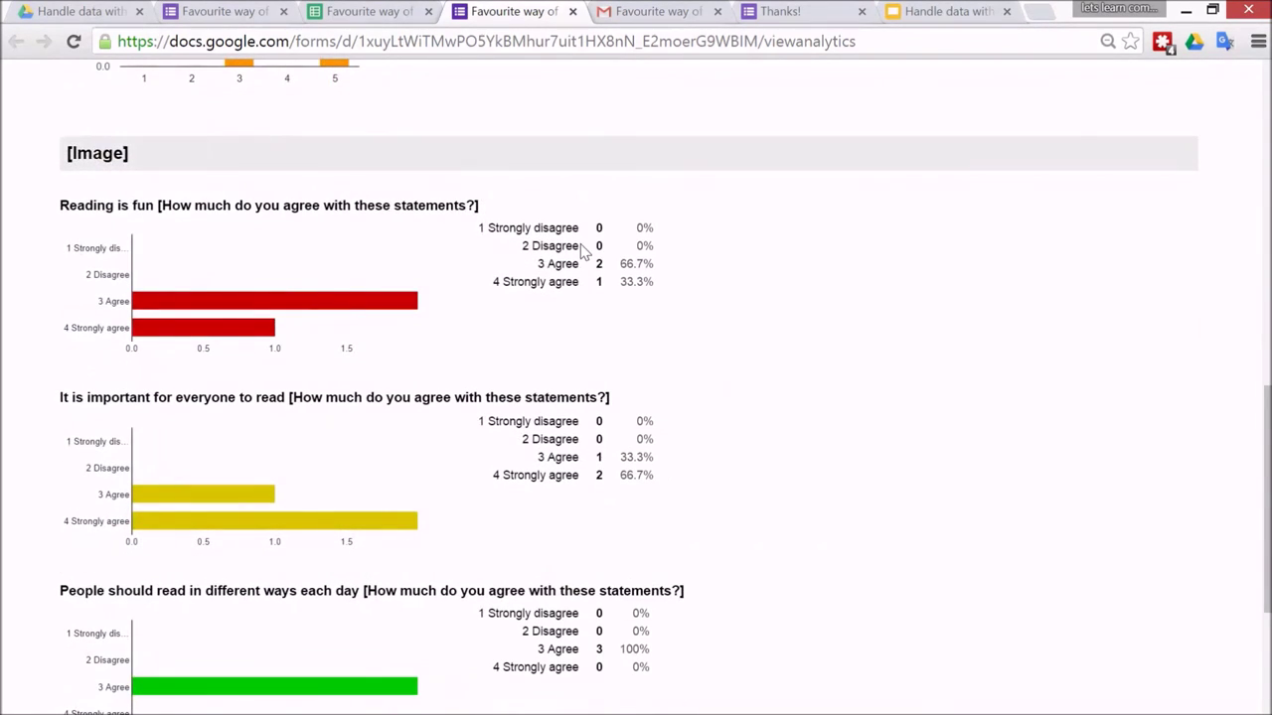
scroll(752, 513, "down", 3)
scroll(752, 514, "up", 2)
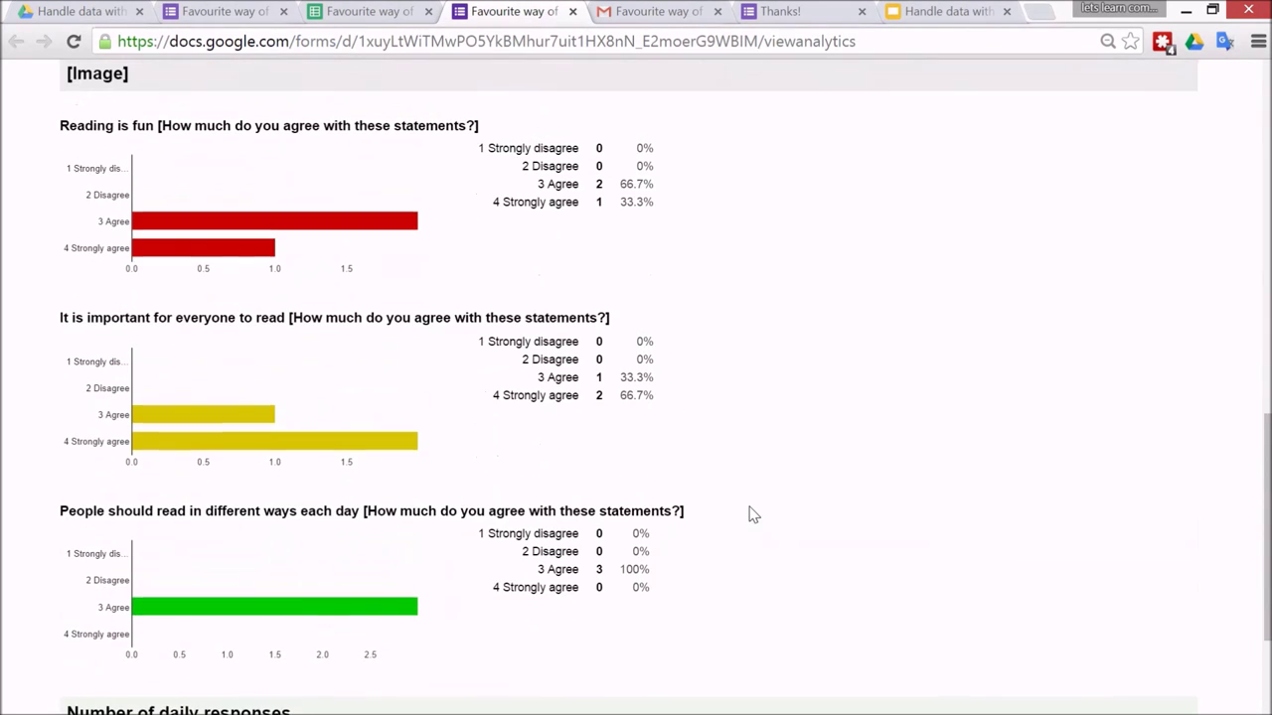
scroll(739, 512, "down", 2)
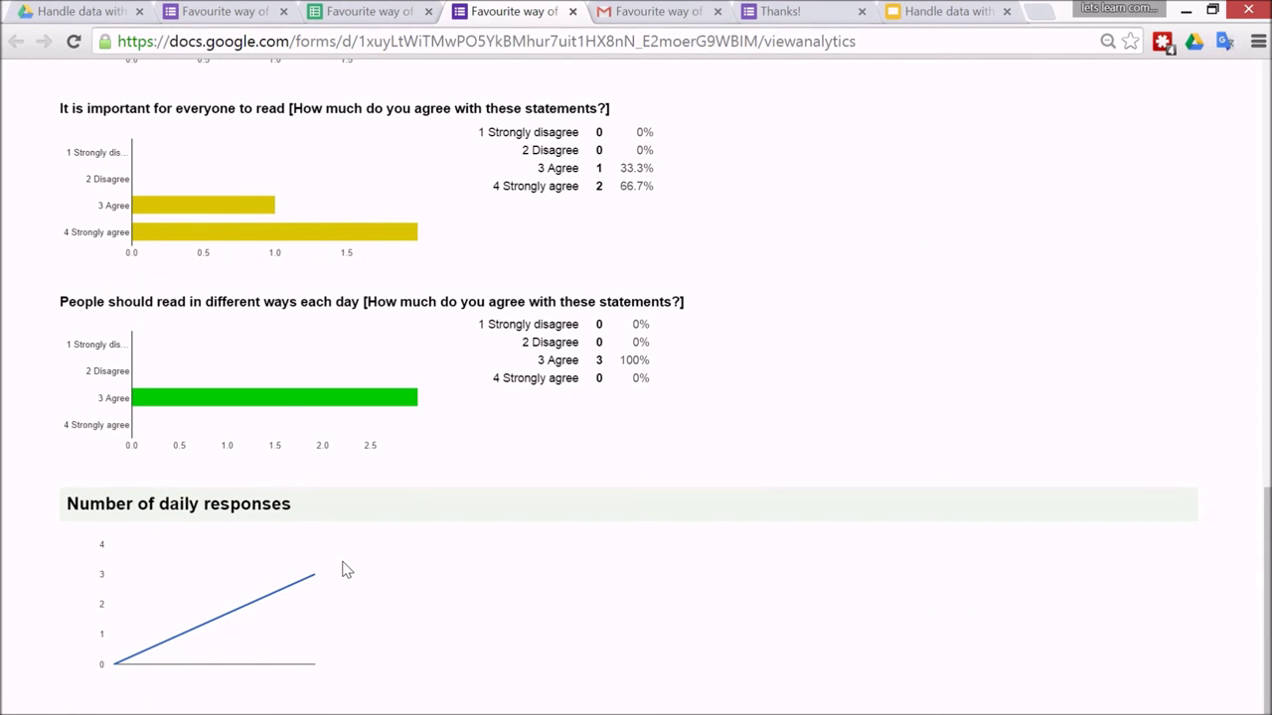
scroll(813, 353, "up", 15)
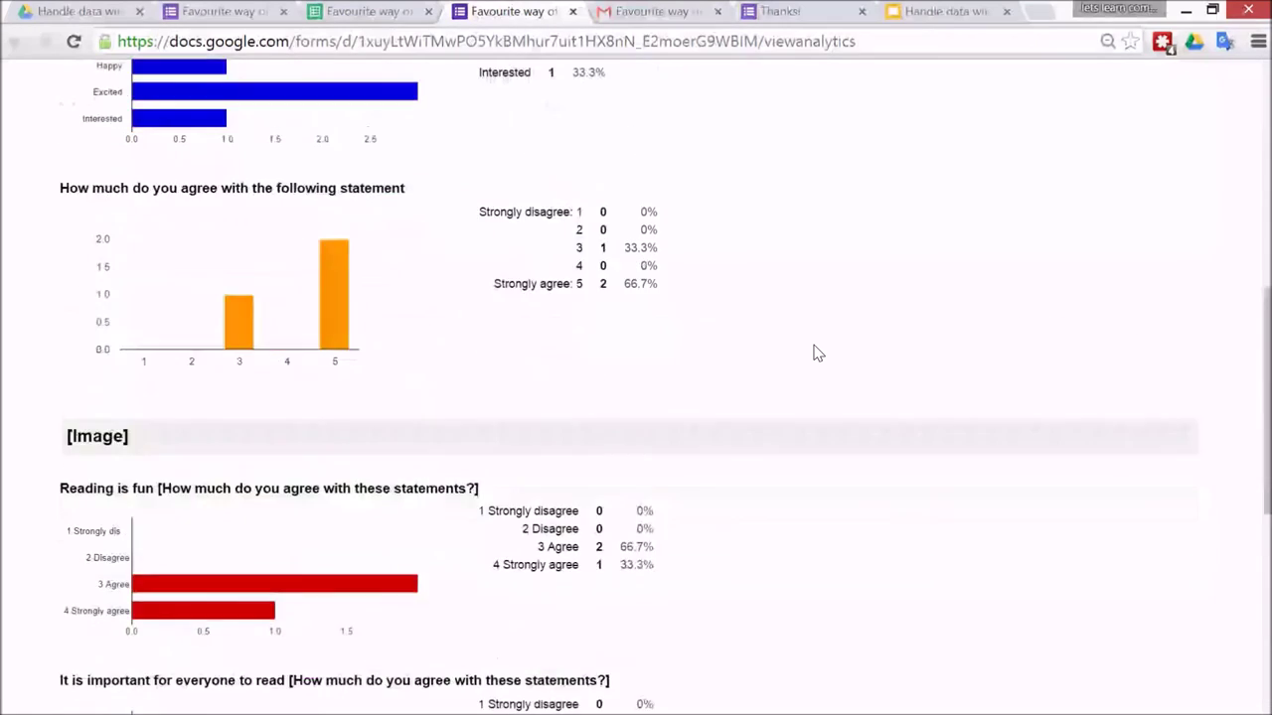